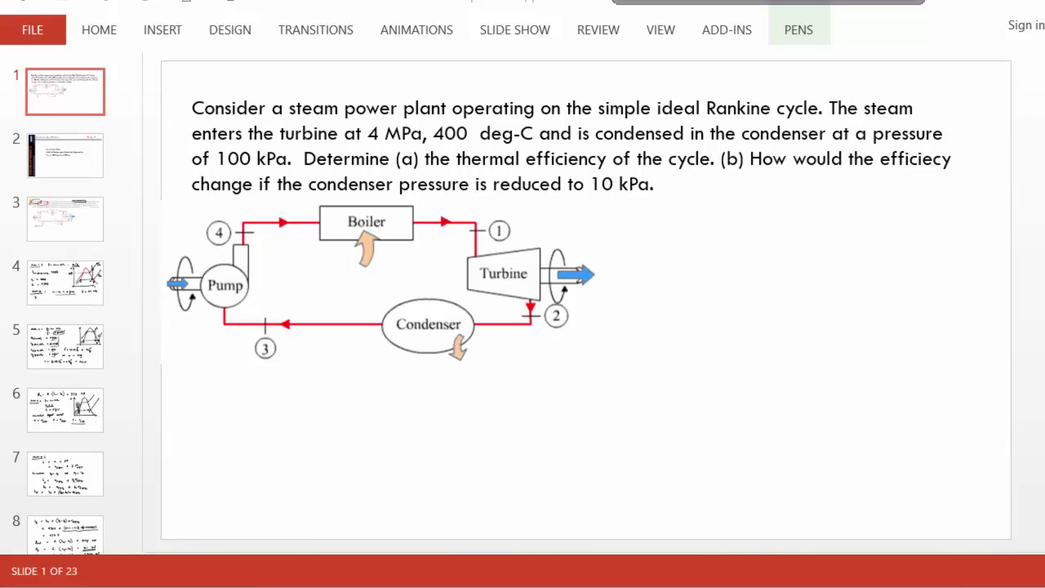
With a red pen, draw the vertical temperature axis labelled T
{"action": "key", "text": "ctrl+F1"}
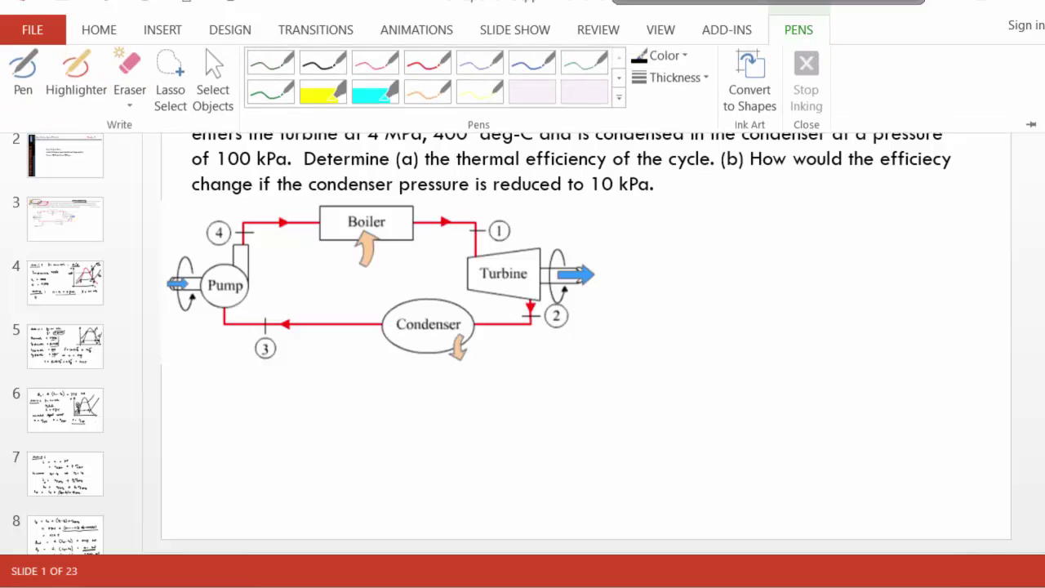
{"action": "left_click", "coordinate": [647, 253]}
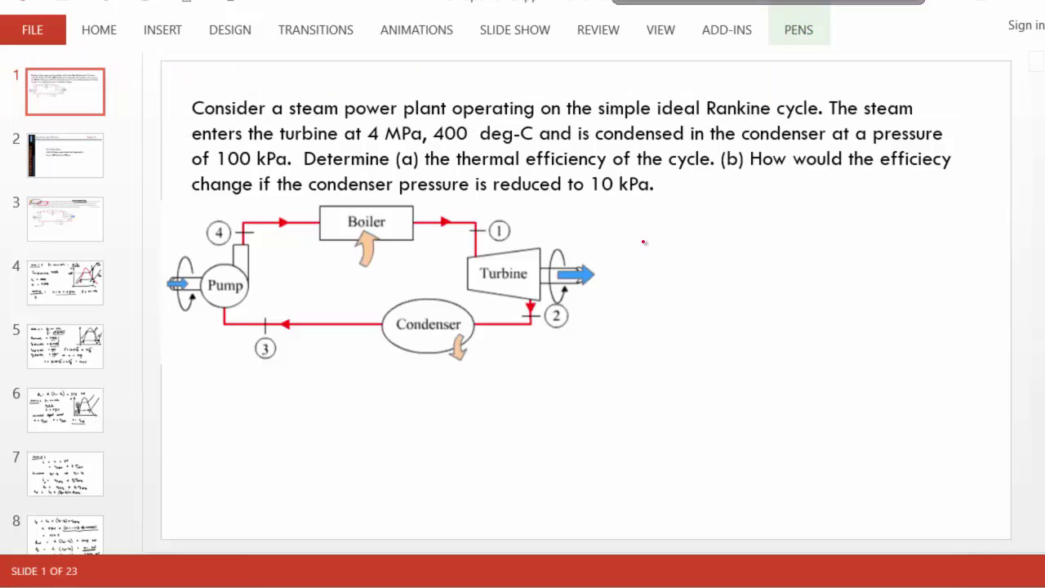
{"action": "mouse_move", "coordinate": [642, 227]}
{"action": "left_mouse_down"}
{"action": "mouse_move", "coordinate": [654, 407]}
{"action": "mouse_move", "coordinate": [649, 241]}
{"action": "left_mouse_up"}
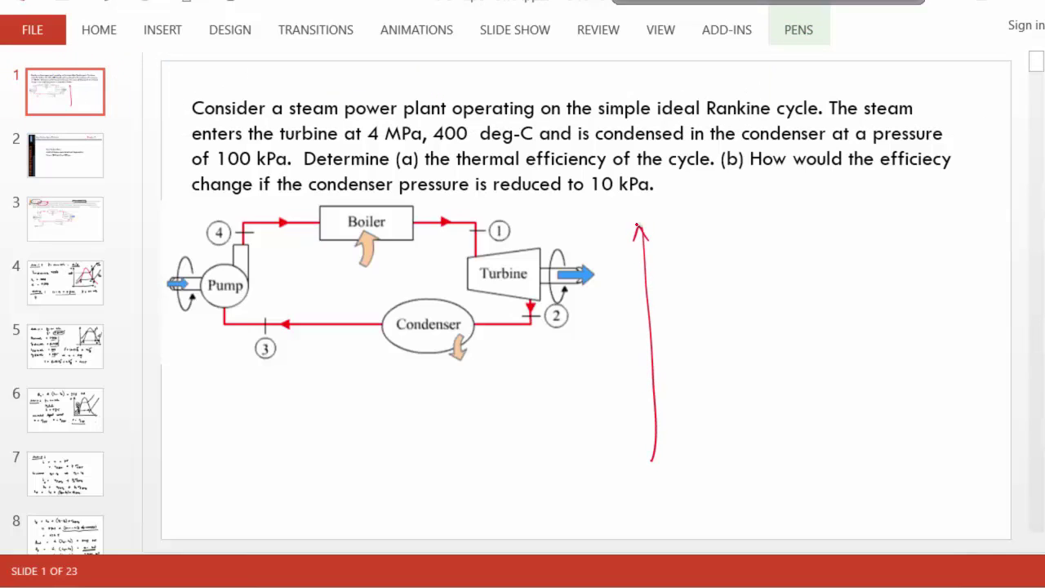
{"action": "left_click_drag", "start_coordinate": [616, 208], "coordinate": [629, 208]}
{"action": "left_click_drag", "start_coordinate": [627, 210], "coordinate": [628, 226]}
Draw the horizontal s axis and the saturation dome, then switch to a blue pen
{"action": "left_click_drag", "start_coordinate": [617, 447], "coordinate": [983, 439]}
{"action": "mouse_move", "coordinate": [677, 433]}
{"action": "left_mouse_down"}
{"action": "mouse_move", "coordinate": [760, 229]}
{"action": "mouse_move", "coordinate": [872, 260]}
{"action": "mouse_move", "coordinate": [963, 423]}
{"action": "left_mouse_up"}
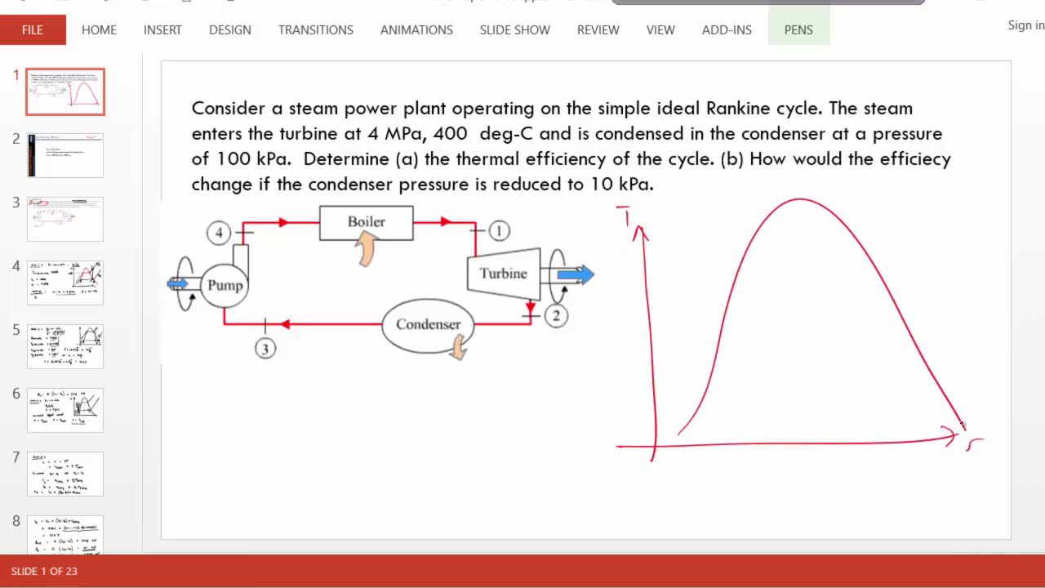
{"action": "left_click", "coordinate": [798, 31]}
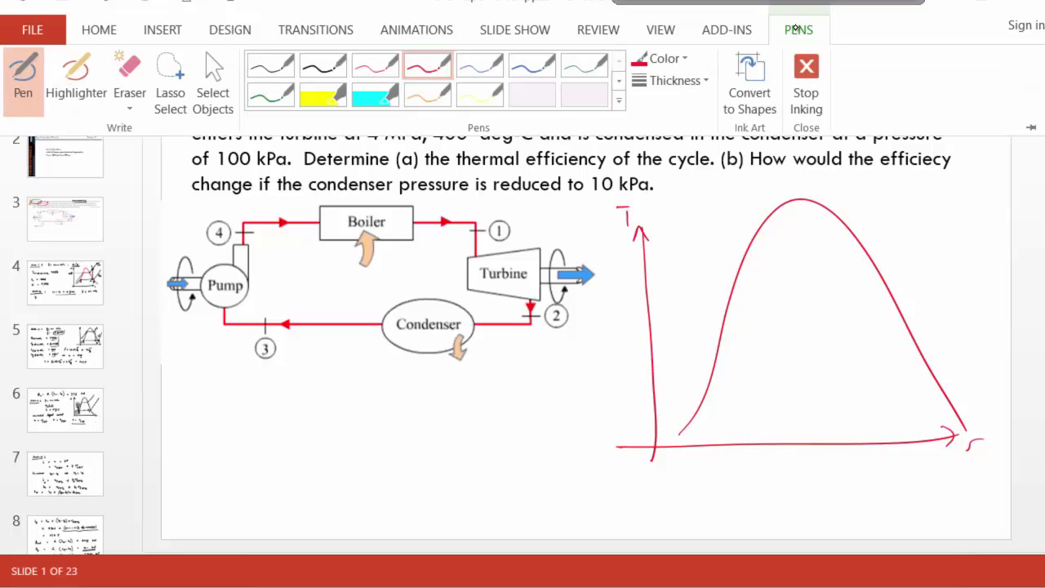
{"action": "left_click", "coordinate": [532, 65]}
Draw the constant-pressure lines, mark state 1 and sketch the turbine expansion line
{"action": "mouse_move", "coordinate": [707, 386]}
{"action": "left_mouse_down"}
{"action": "mouse_move", "coordinate": [681, 413]}
{"action": "mouse_move", "coordinate": [934, 378]}
{"action": "mouse_move", "coordinate": [973, 309]}
{"action": "left_mouse_up"}
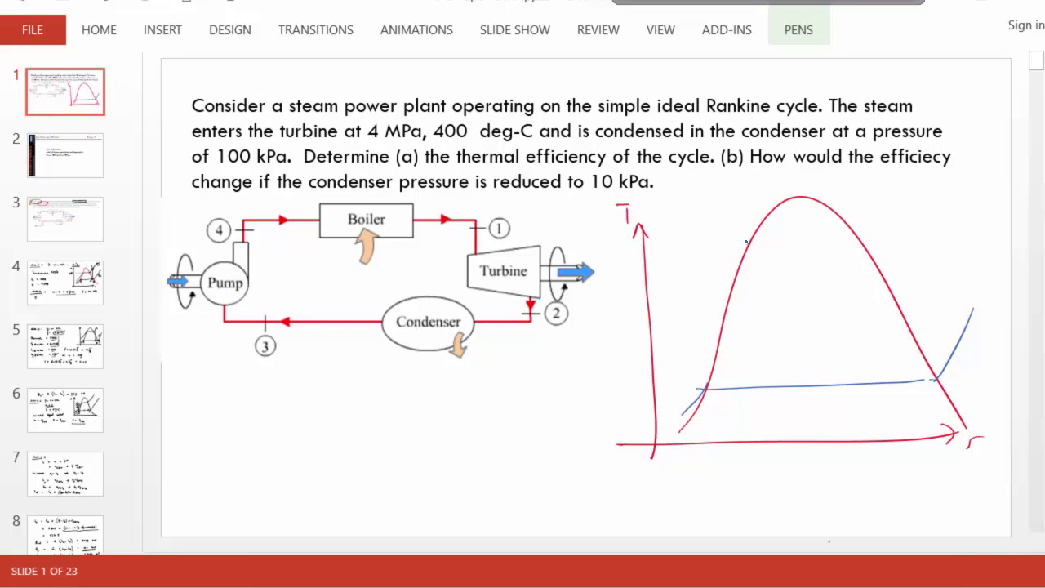
{"action": "mouse_move", "coordinate": [750, 236]}
{"action": "left_mouse_down"}
{"action": "mouse_move", "coordinate": [705, 296]}
{"action": "mouse_move", "coordinate": [763, 243]}
{"action": "mouse_move", "coordinate": [870, 234]}
{"action": "mouse_move", "coordinate": [957, 124]}
{"action": "left_mouse_up"}
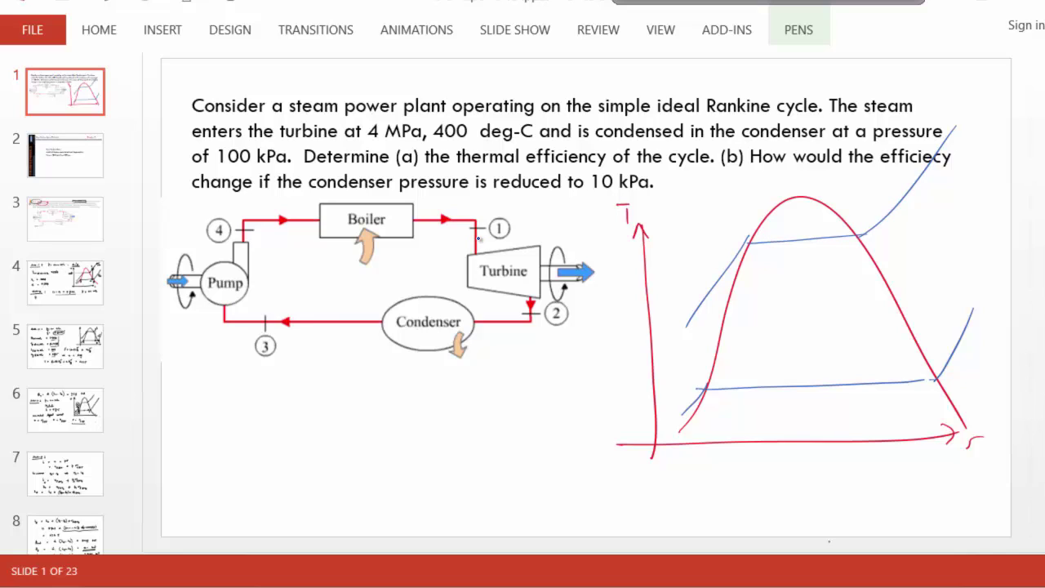
{"action": "mouse_move", "coordinate": [905, 189]}
{"action": "left_mouse_down"}
{"action": "mouse_move", "coordinate": [907, 199]}
{"action": "mouse_move", "coordinate": [913, 186]}
{"action": "mouse_move", "coordinate": [902, 202]}
{"action": "mouse_move", "coordinate": [932, 198]}
{"action": "mouse_move", "coordinate": [909, 270]}
{"action": "mouse_move", "coordinate": [908, 382]}
{"action": "left_mouse_up"}
{"action": "left_click_drag", "start_coordinate": [904, 258], "coordinate": [914, 256]}
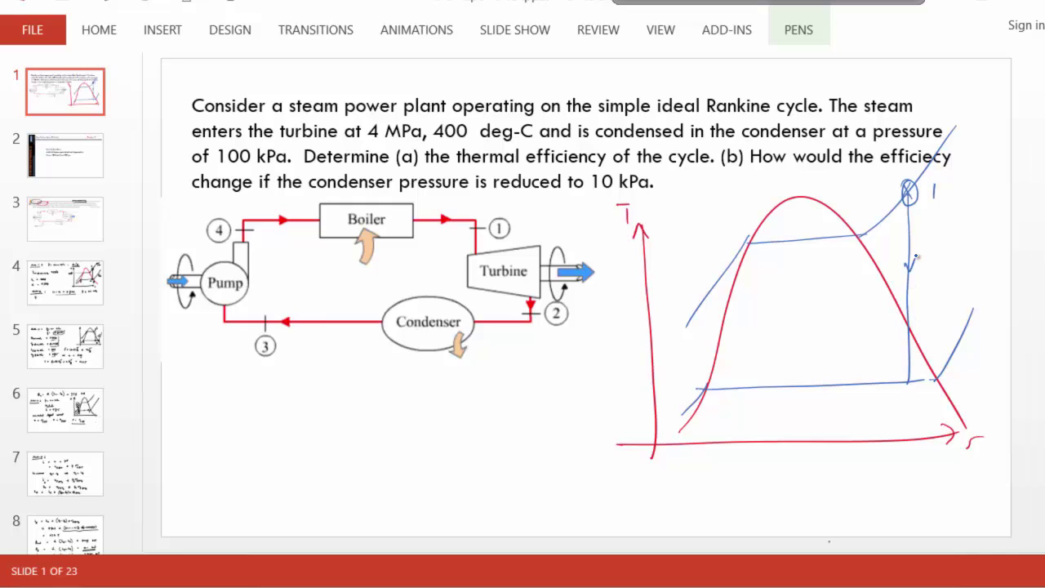
Circle and number states 2 and 3, and draw the pump line above state 3
{"action": "mouse_move", "coordinate": [907, 374]}
{"action": "left_mouse_down"}
{"action": "mouse_move", "coordinate": [899, 385]}
{"action": "mouse_move", "coordinate": [909, 375]}
{"action": "left_mouse_up"}
{"action": "left_click_drag", "start_coordinate": [912, 393], "coordinate": [922, 406]}
{"action": "left_click_drag", "start_coordinate": [706, 386], "coordinate": [720, 419]}
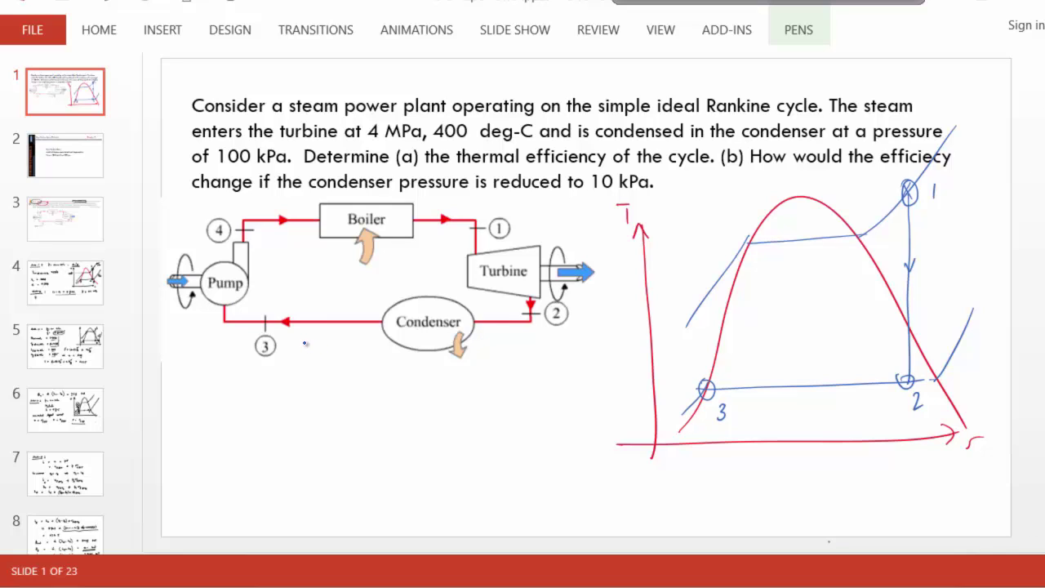
{"action": "mouse_move", "coordinate": [694, 318]}
{"action": "left_mouse_down"}
{"action": "mouse_move", "coordinate": [703, 374]}
{"action": "mouse_move", "coordinate": [699, 317]}
{"action": "mouse_move", "coordinate": [679, 293]}
{"action": "mouse_move", "coordinate": [688, 299]}
{"action": "left_mouse_up"}
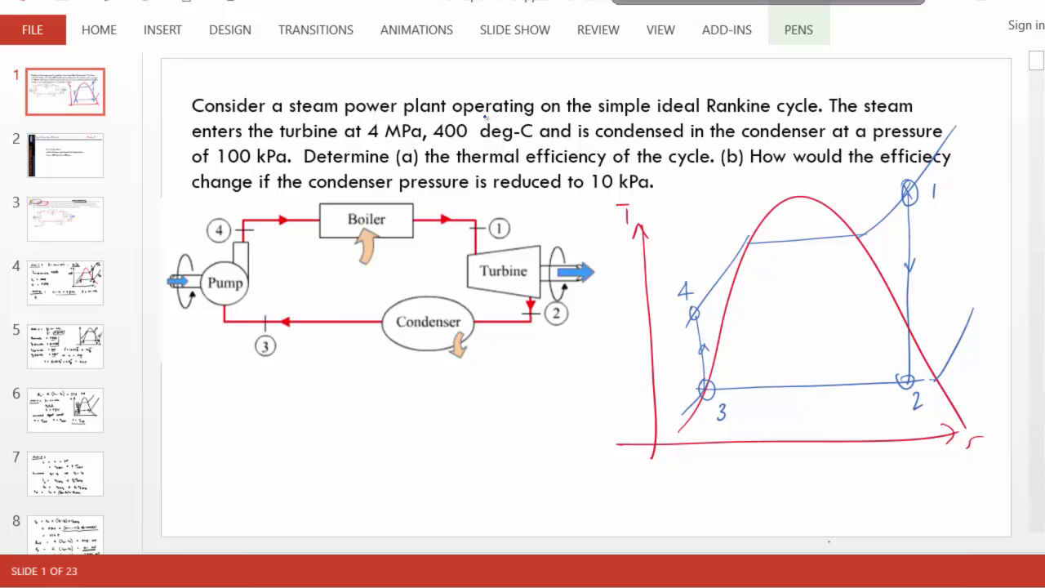
Circle '4 MPa, 400 deg-C' and '100 kPa' in the problem text, then go to slide 2
{"action": "mouse_move", "coordinate": [546, 107]}
{"action": "left_mouse_down"}
{"action": "mouse_move", "coordinate": [510, 96]}
{"action": "mouse_move", "coordinate": [378, 107]}
{"action": "mouse_move", "coordinate": [398, 159]}
{"action": "mouse_move", "coordinate": [546, 121]}
{"action": "left_mouse_up"}
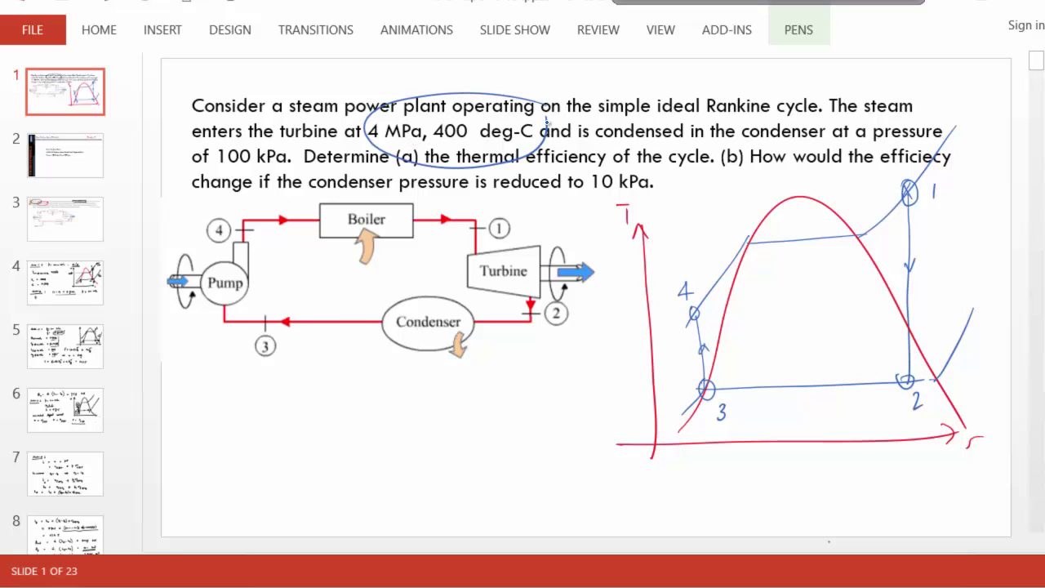
{"action": "mouse_move", "coordinate": [279, 148]}
{"action": "left_mouse_down"}
{"action": "mouse_move", "coordinate": [238, 138]}
{"action": "mouse_move", "coordinate": [230, 175]}
{"action": "mouse_move", "coordinate": [269, 141]}
{"action": "left_mouse_up"}
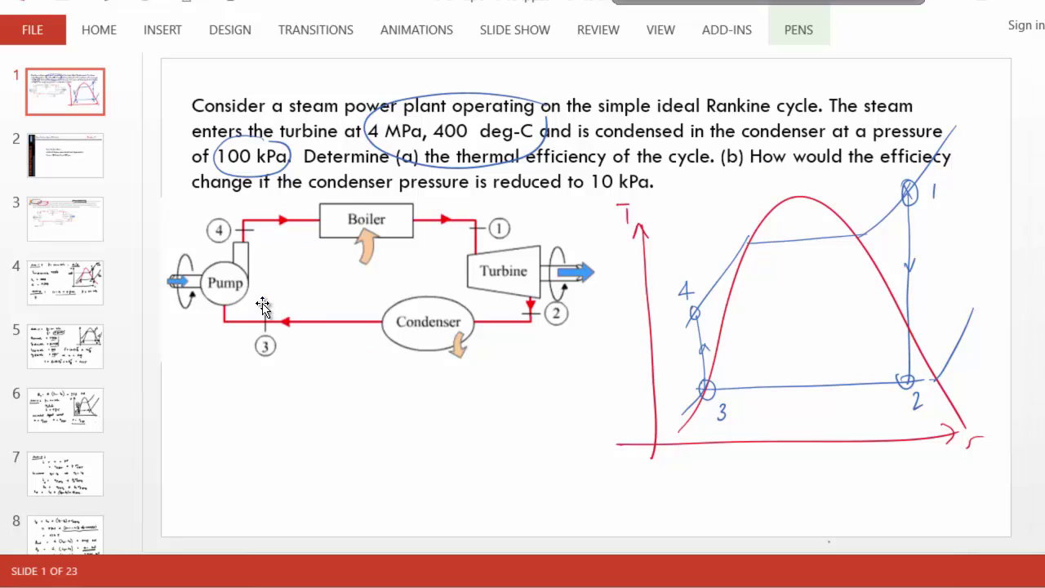
{"action": "key", "text": "Page_Down"}
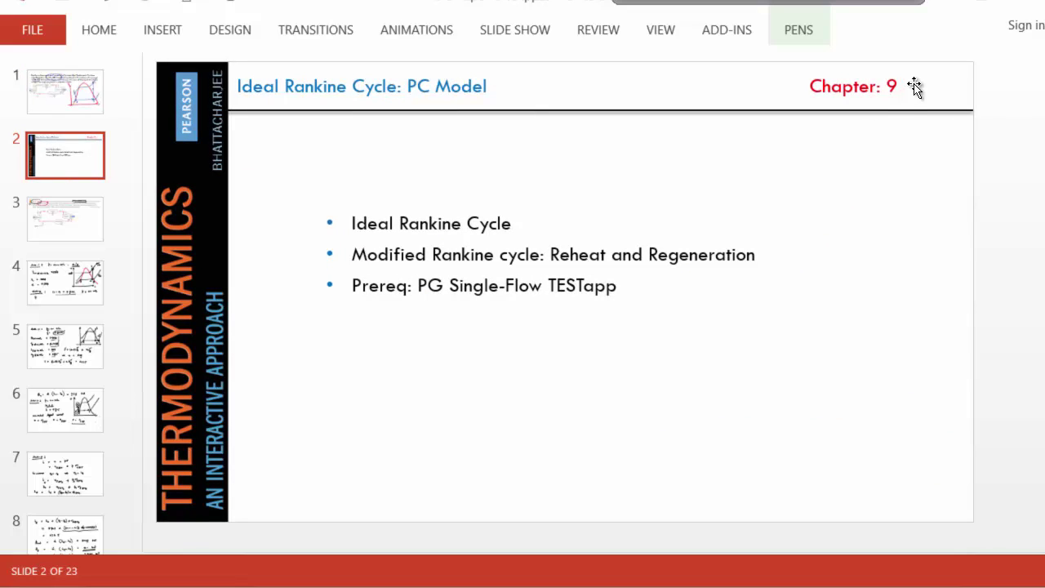
With a blue pen, draw an ellipse around 'PG Single-Flow TESTapp' on slide 2
{"action": "left_click", "coordinate": [798, 30]}
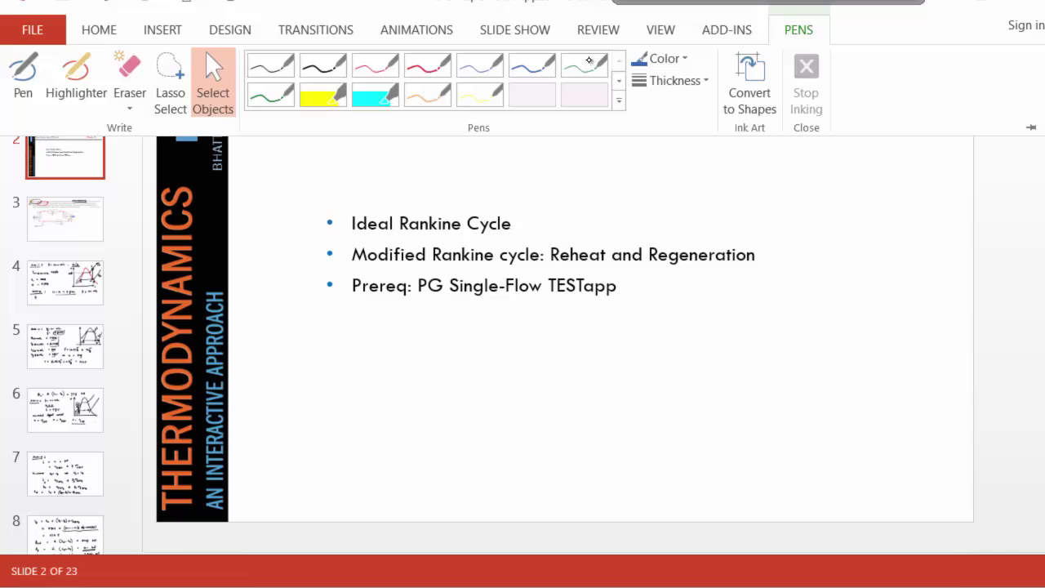
{"action": "left_click", "coordinate": [560, 57]}
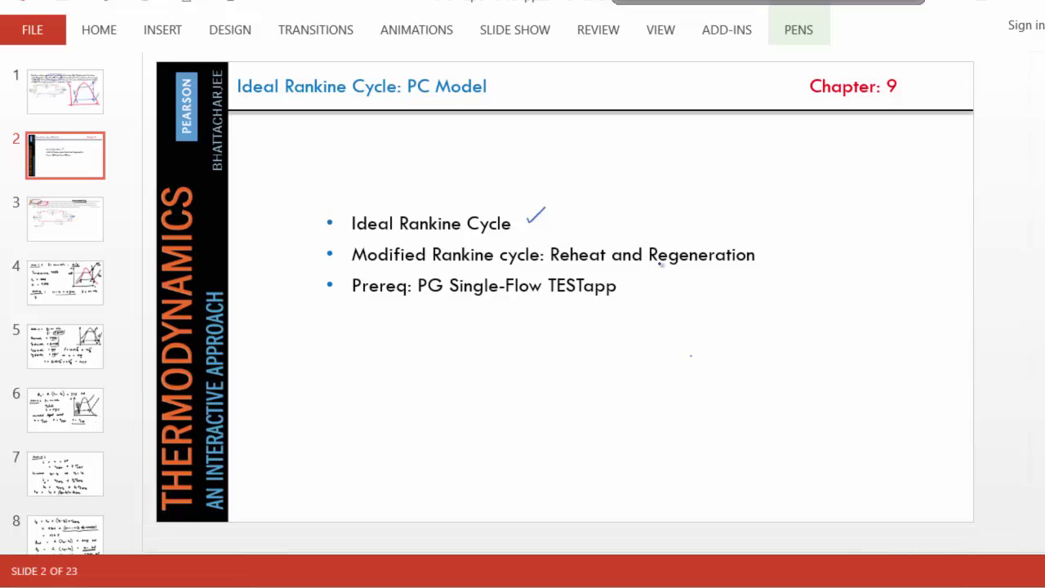
{"action": "mouse_move", "coordinate": [408, 303]}
{"action": "left_mouse_down"}
{"action": "mouse_move", "coordinate": [611, 263]}
{"action": "mouse_move", "coordinate": [593, 326]}
{"action": "mouse_move", "coordinate": [399, 308]}
{"action": "left_mouse_up"}
{"action": "left_click_drag", "start_coordinate": [443, 280], "coordinate": [441, 296]}
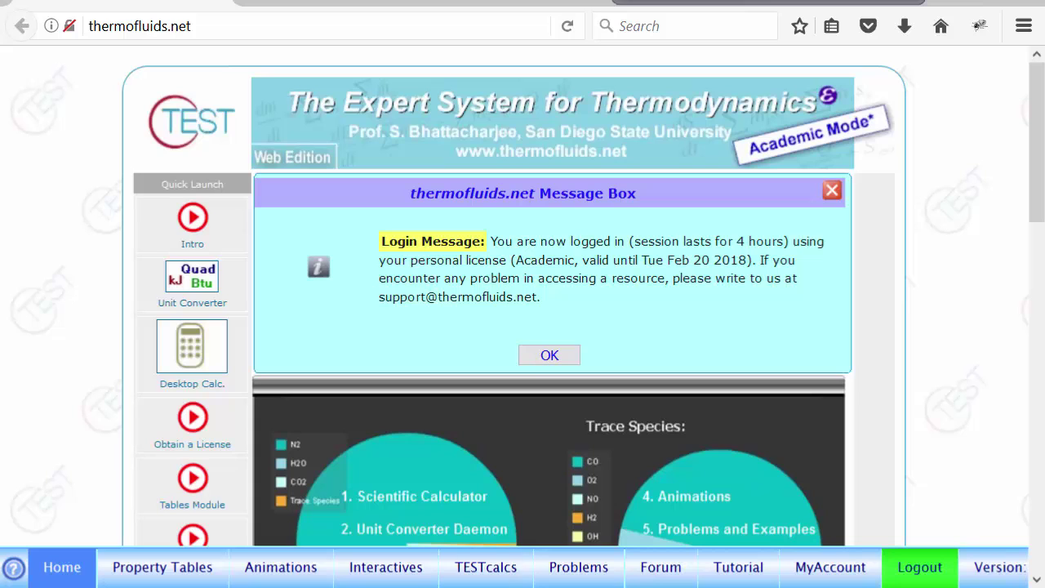
Go from TESTcalcs to Vapor Power and Gas Power Cycles and choose the PC Model
{"action": "left_click", "coordinate": [485, 566]}
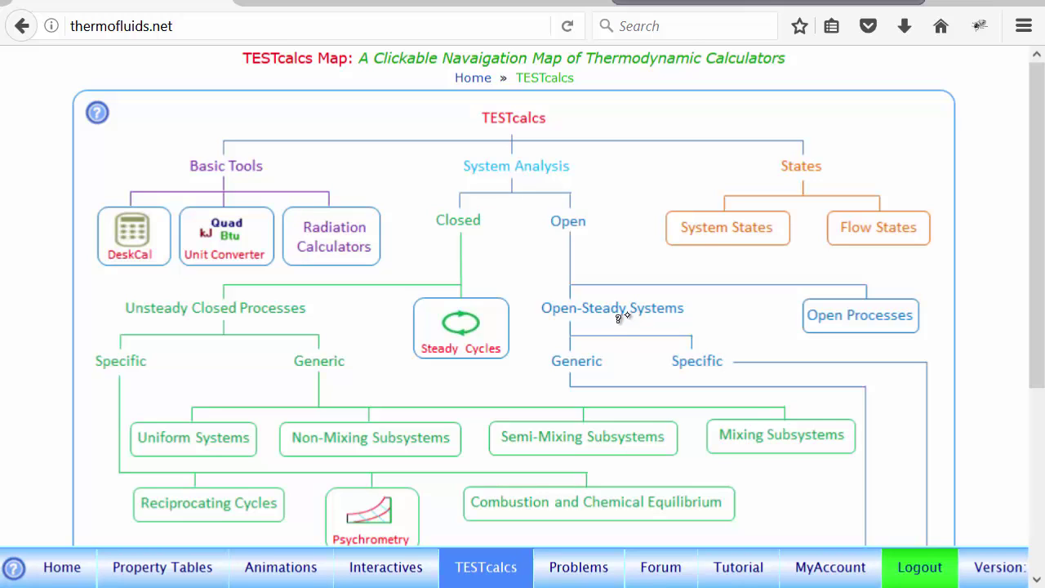
{"action": "scroll", "coordinate": [628, 269], "scroll_direction": "down", "scroll_amount": 1}
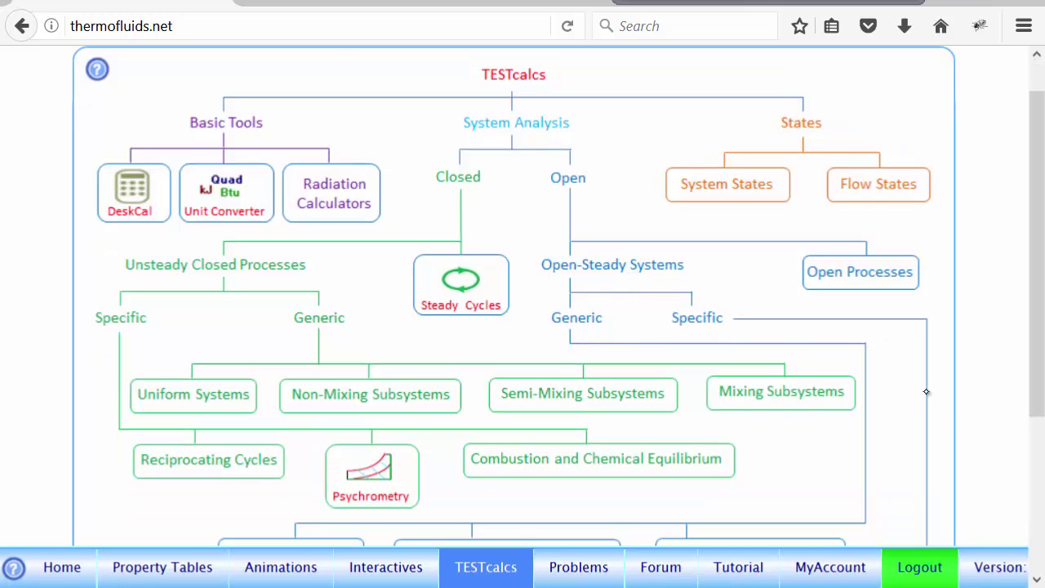
{"action": "left_click_drag", "start_coordinate": [1038, 398], "coordinate": [955, 463]}
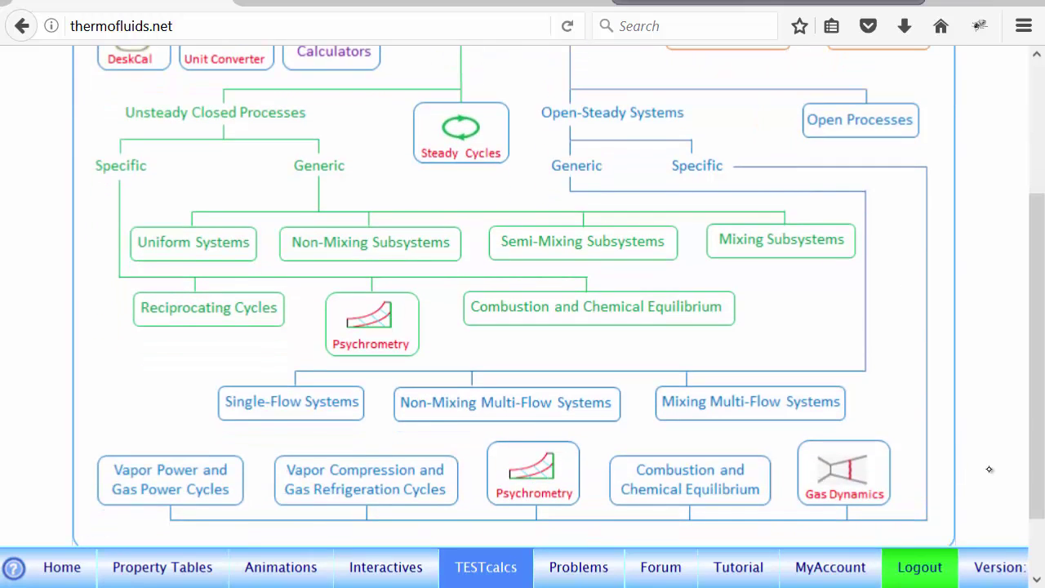
{"action": "left_click", "coordinate": [169, 482]}
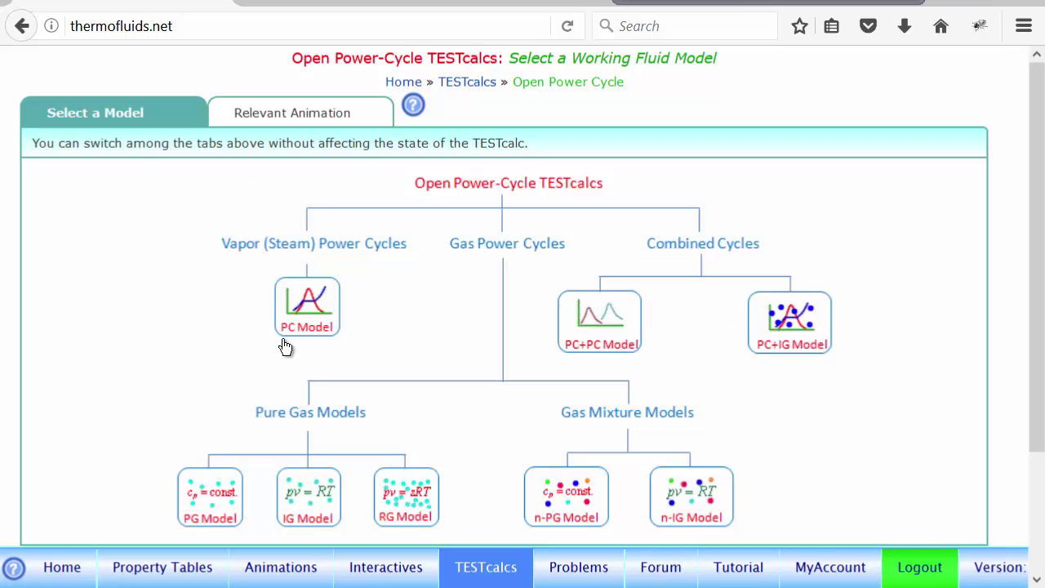
{"action": "left_click", "coordinate": [305, 308]}
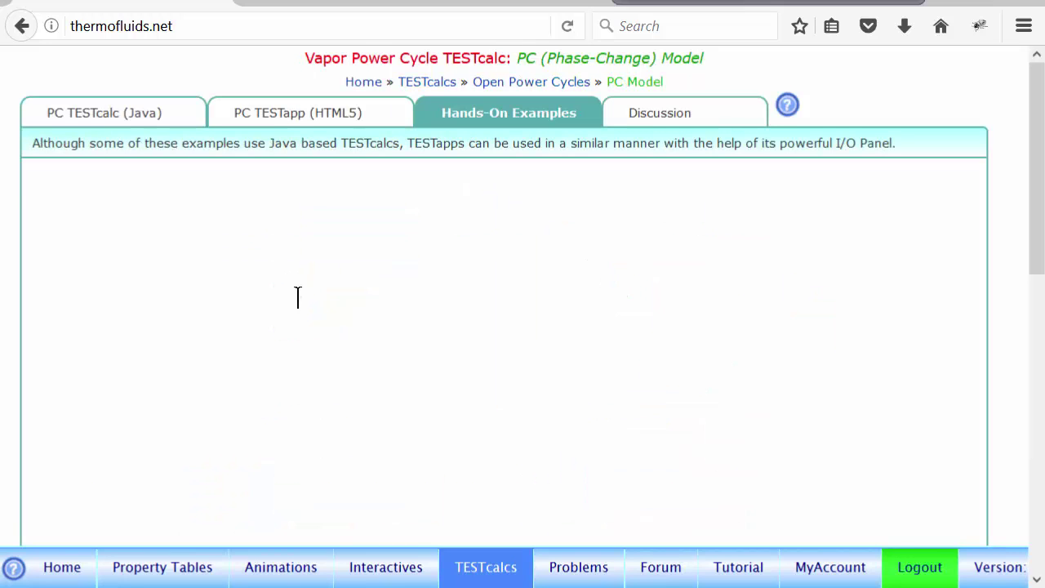
Open the HTML5 TESTapp and set the State-1 pressure p1 to 4 MPa
{"action": "left_click", "coordinate": [302, 114]}
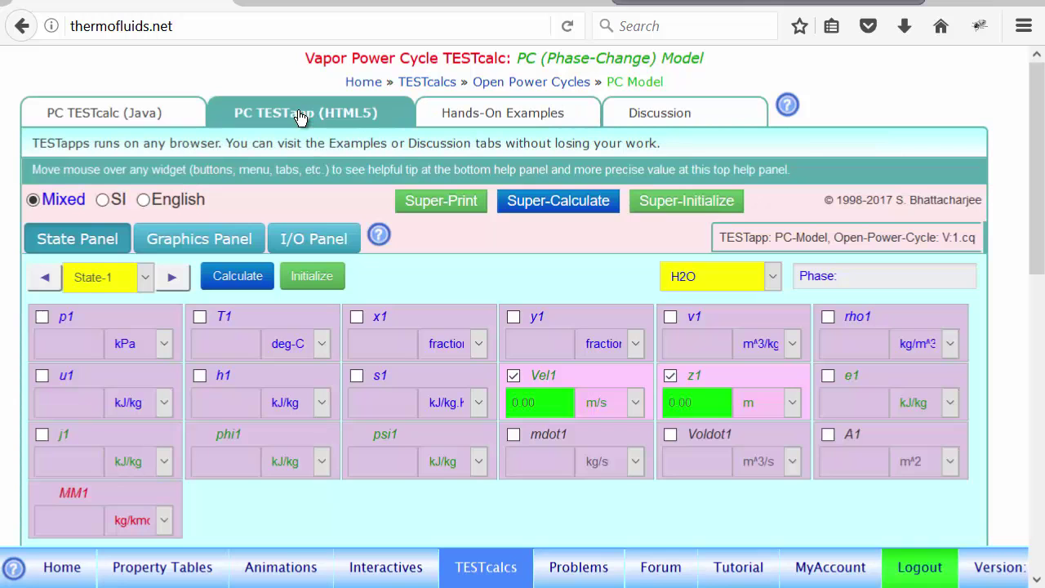
{"action": "left_click_drag", "start_coordinate": [1037, 245], "coordinate": [1034, 274]}
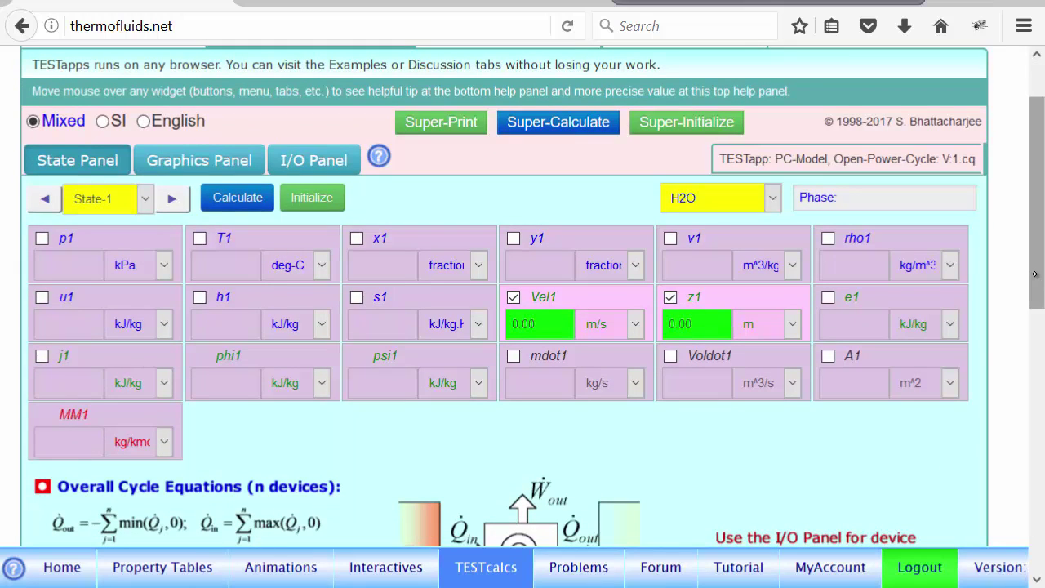
{"action": "left_click", "coordinate": [65, 265]}
{"action": "type", "text": "0"}
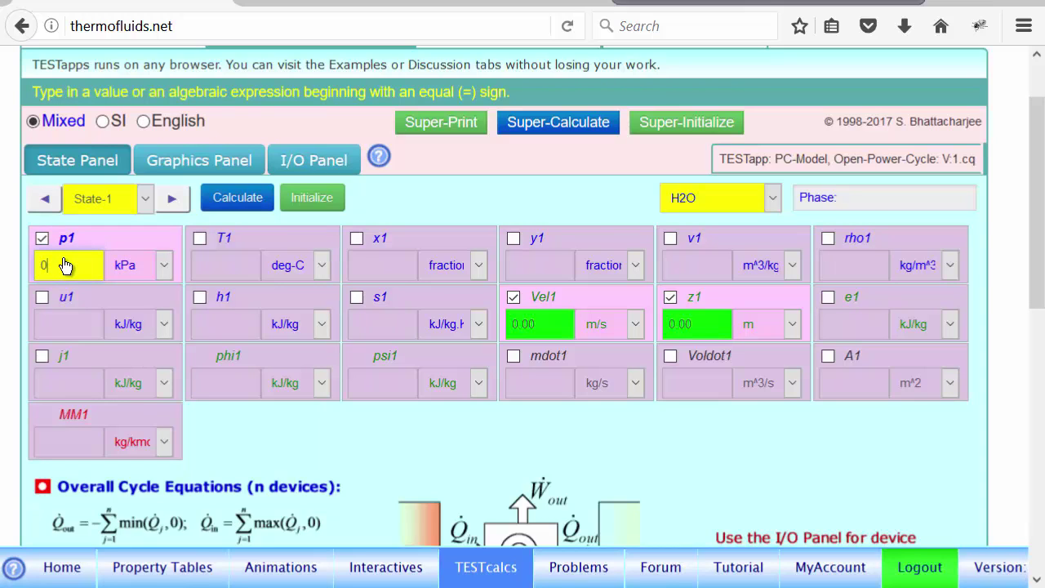
{"action": "type", "text": "4"}
{"action": "left_click", "coordinate": [160, 268]}
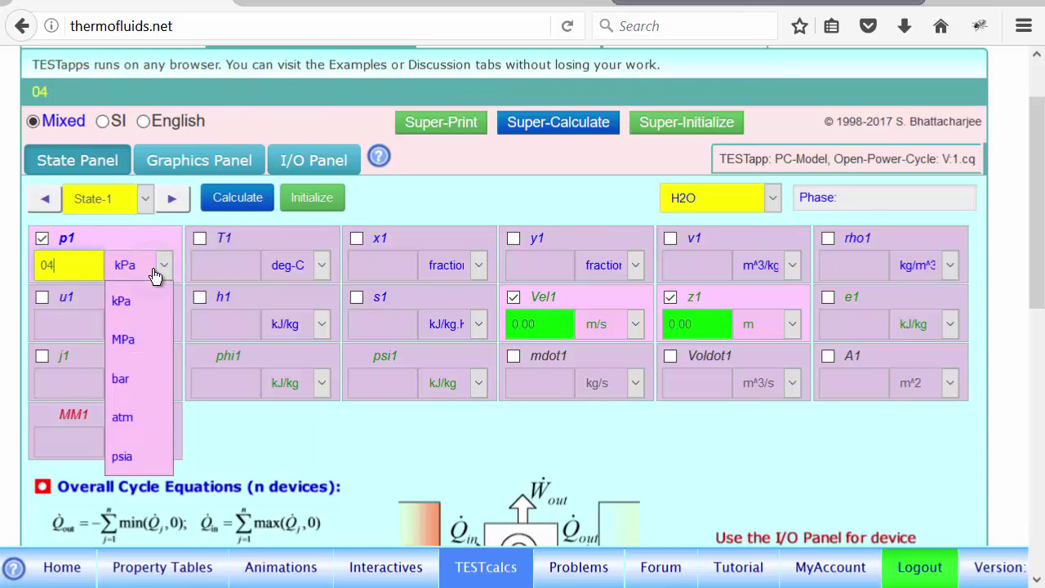
{"action": "left_click", "coordinate": [144, 346]}
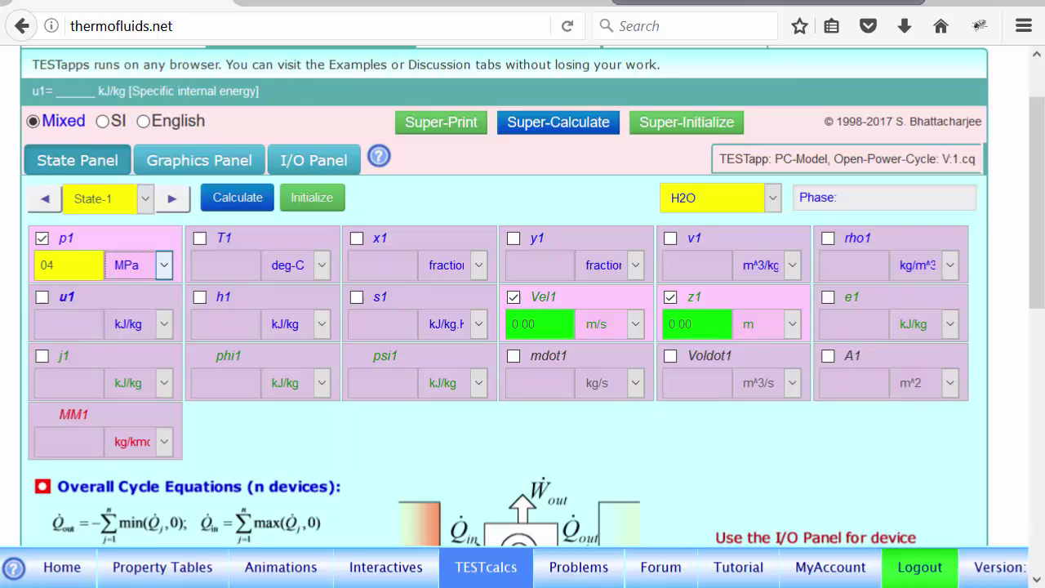
Enter T1 = 400 deg-C and mdot1 = 1 kg/s, and calculate State-1
{"action": "left_click", "coordinate": [234, 274]}
{"action": "type", "text": "0"}
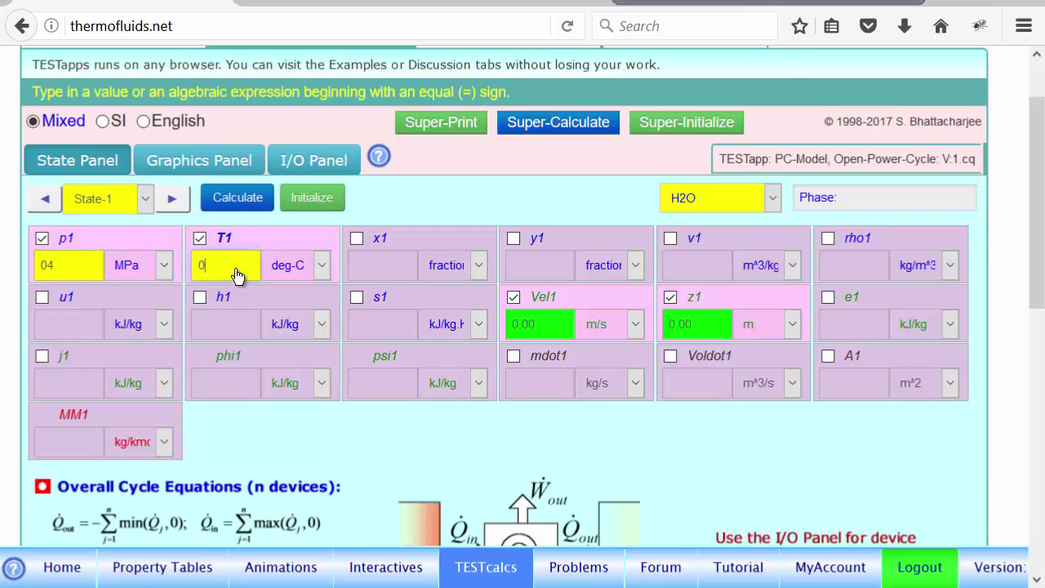
{"action": "type", "text": "400"}
{"action": "left_click", "coordinate": [541, 395]}
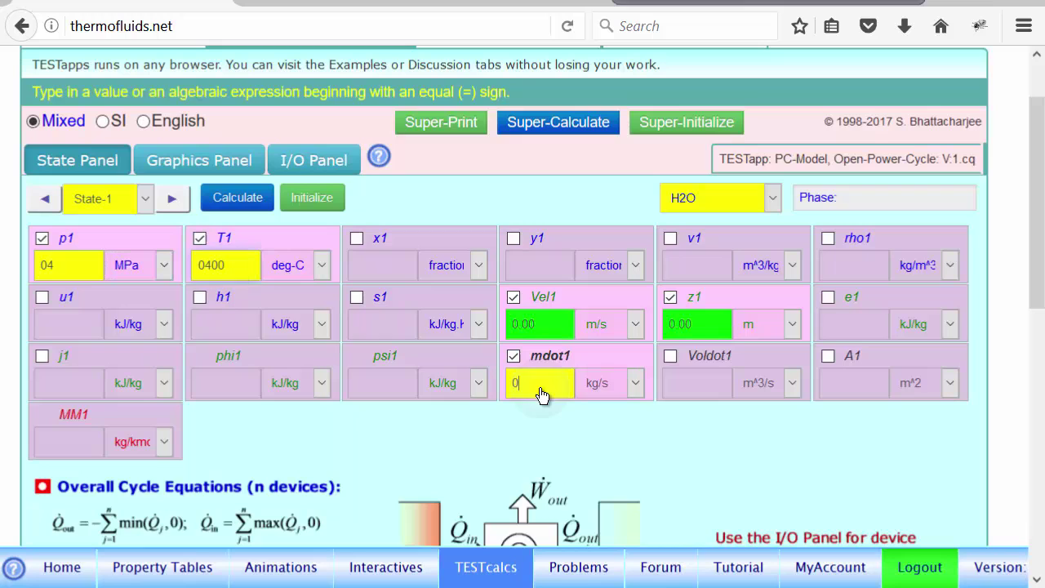
{"action": "type", "text": "1"}
{"action": "key", "text": "Return"}
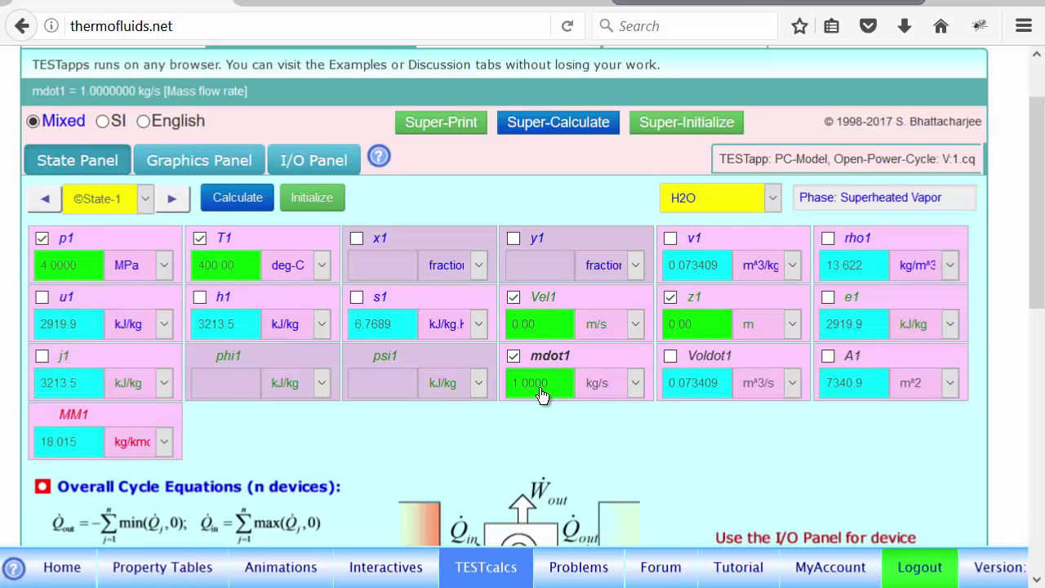
On State-2, enter mdot2 = mdot1, s2 = s1 and p2 = 100 kPa
{"action": "left_click", "coordinate": [184, 204]}
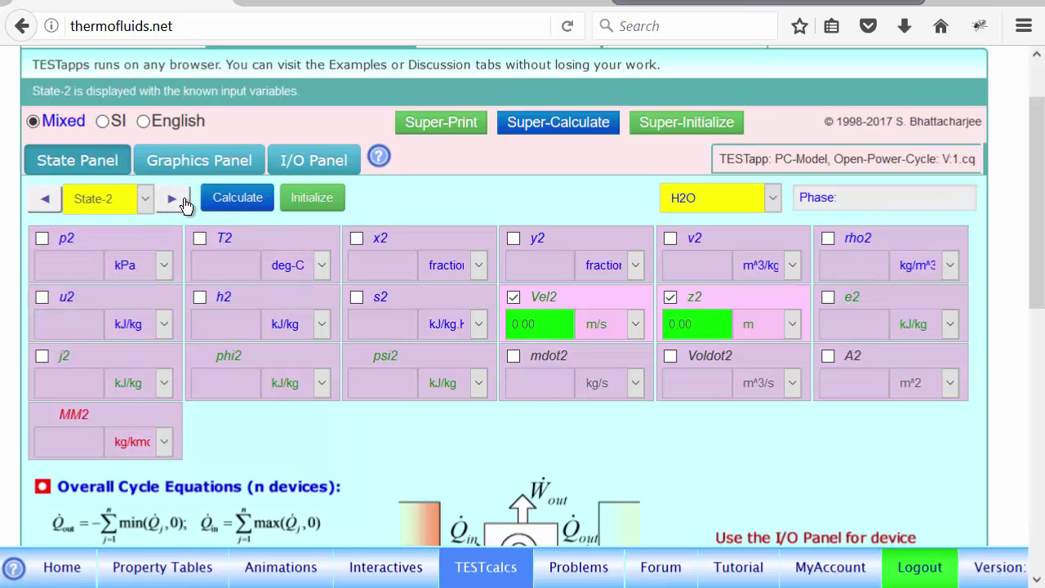
{"action": "left_click", "coordinate": [543, 397]}
{"action": "type", "text": "=m"}
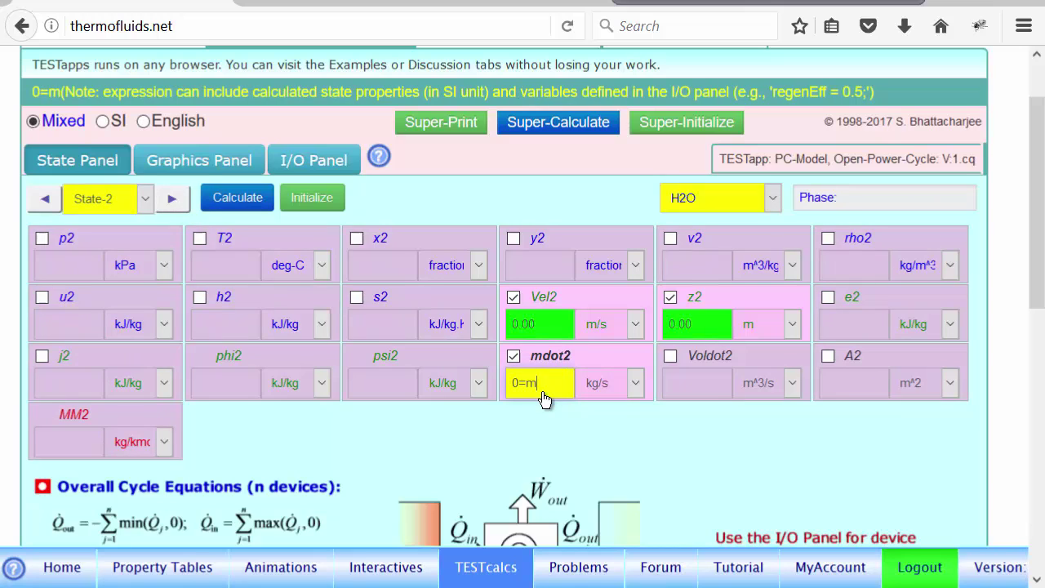
{"action": "type", "text": "dot1"}
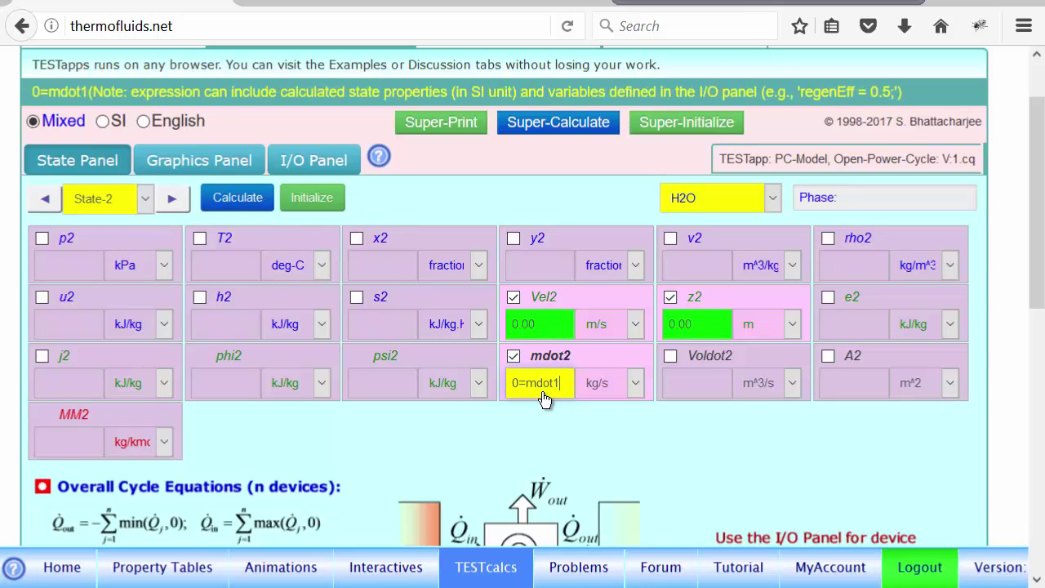
{"action": "left_click", "coordinate": [390, 325]}
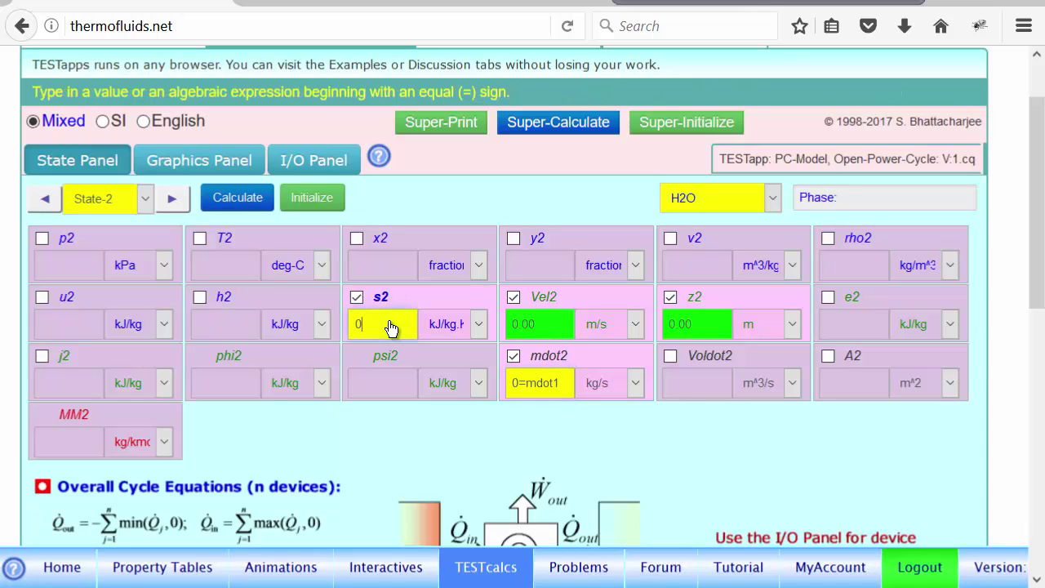
{"action": "type", "text": "=s1"}
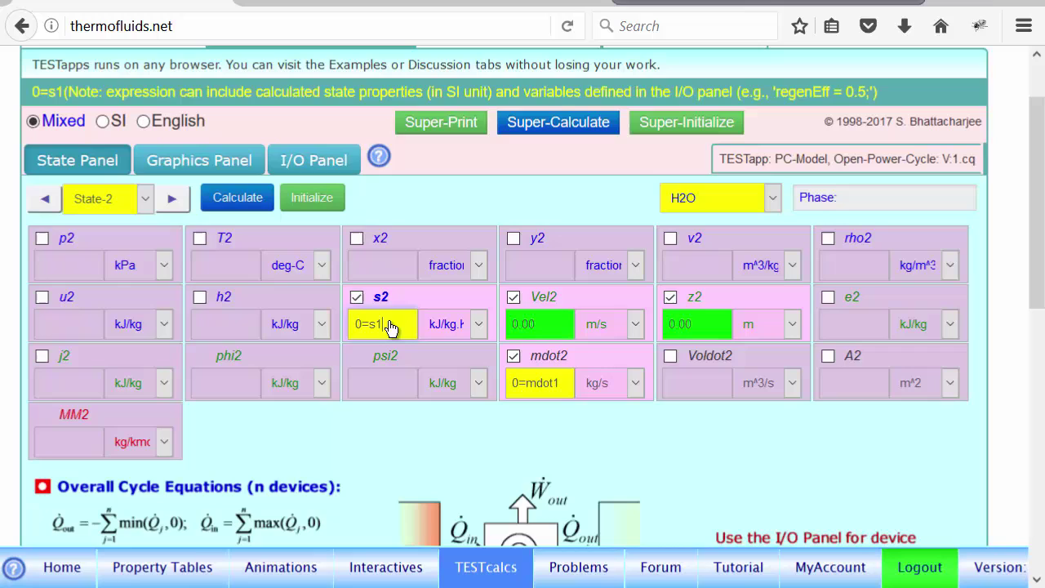
{"action": "left_click", "coordinate": [65, 277]}
{"action": "type", "text": "100"}
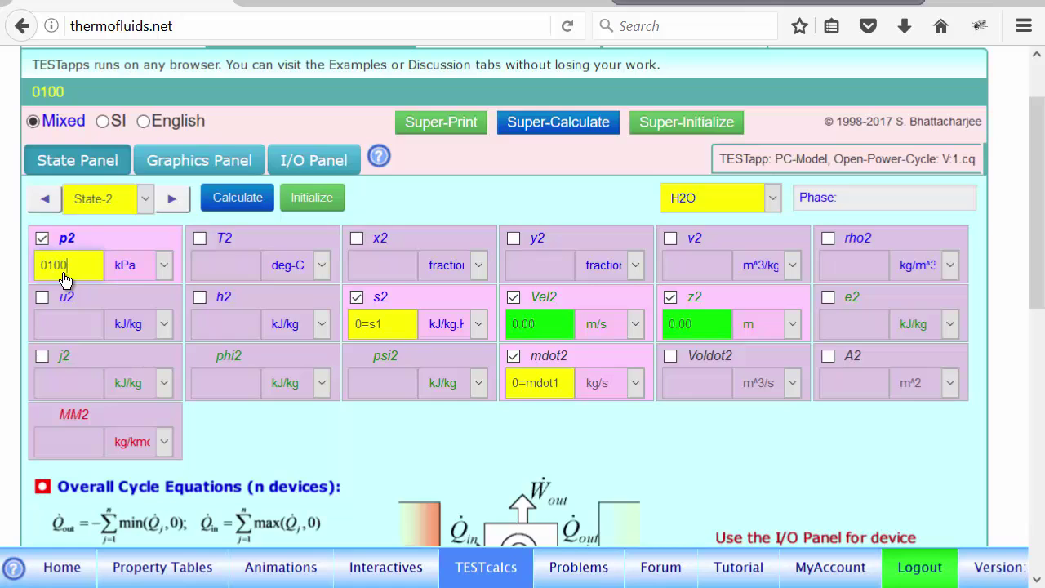
Calculate State-2, then set State-3 to mdot1, p2 and x3 = 0 and calculate it
{"action": "left_click", "coordinate": [242, 199]}
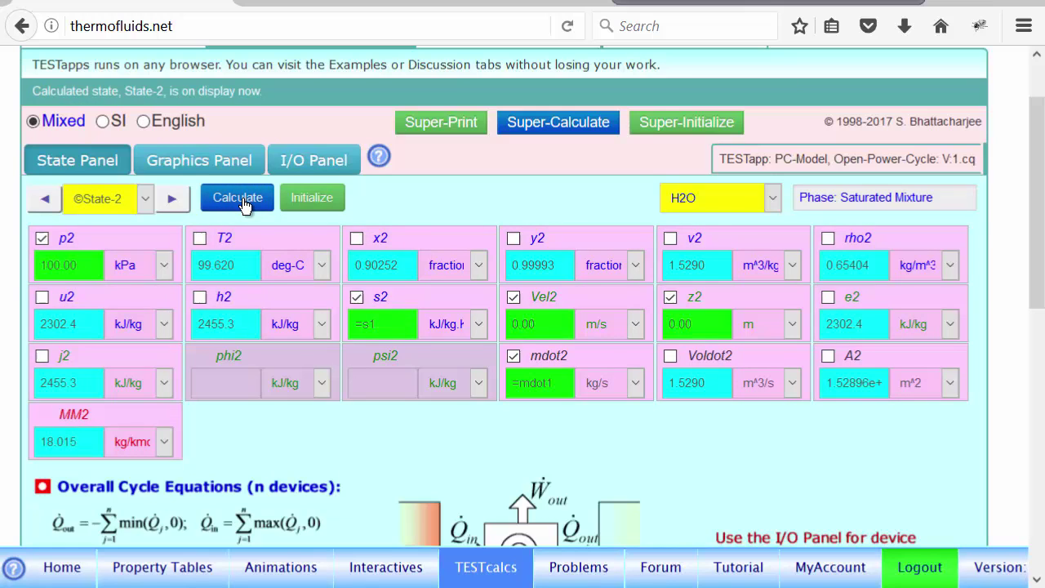
{"action": "left_click", "coordinate": [173, 200]}
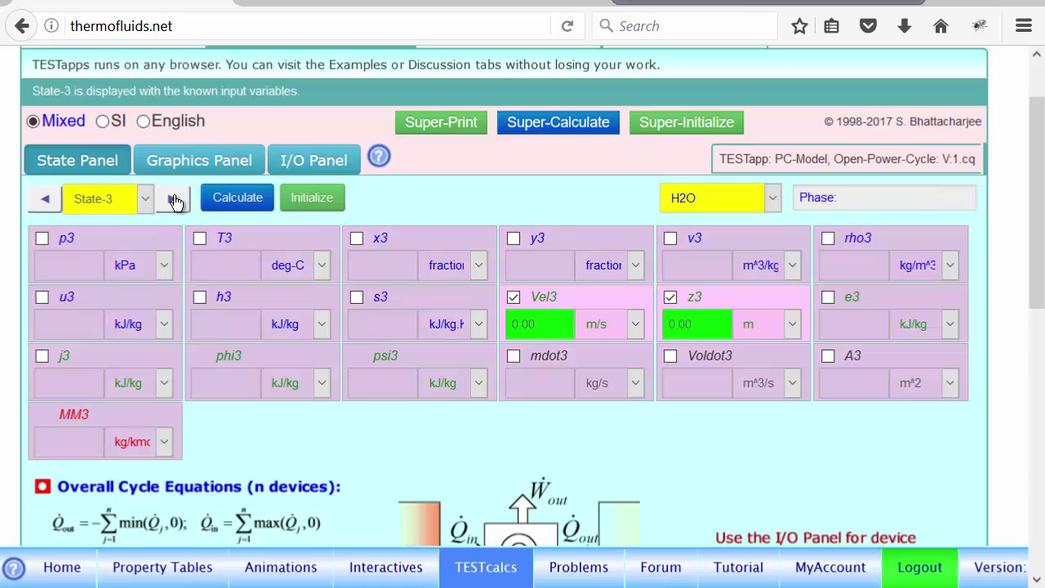
{"action": "left_click", "coordinate": [528, 394]}
{"action": "type", "text": "0="}
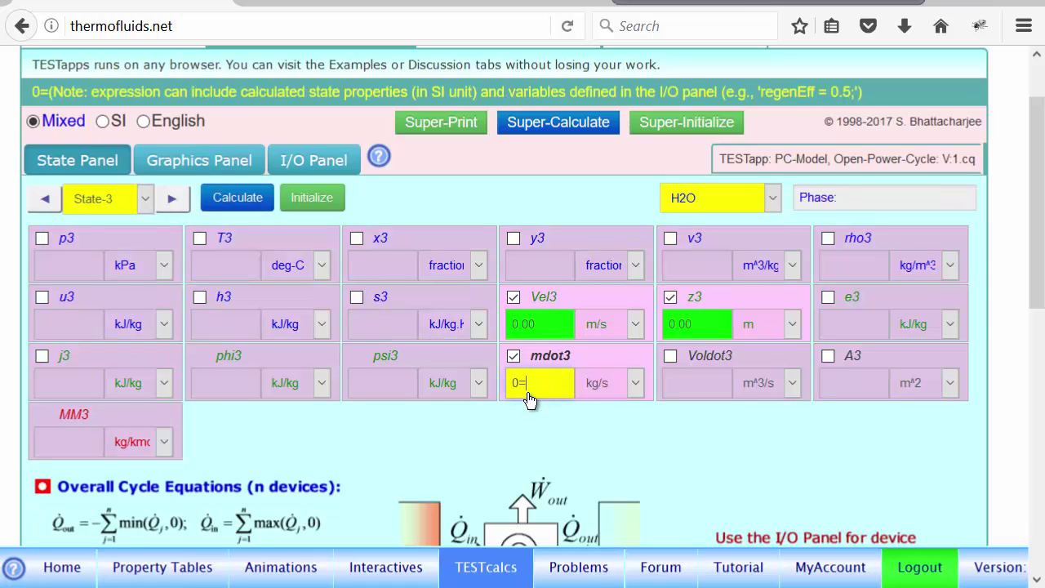
{"action": "type", "text": "mdot"}
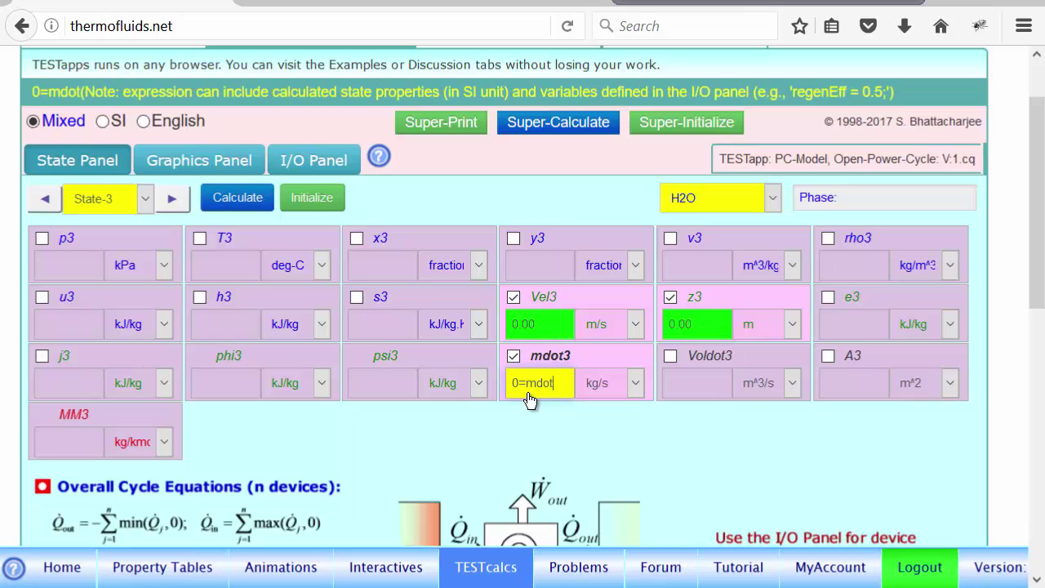
{"action": "type", "text": "1"}
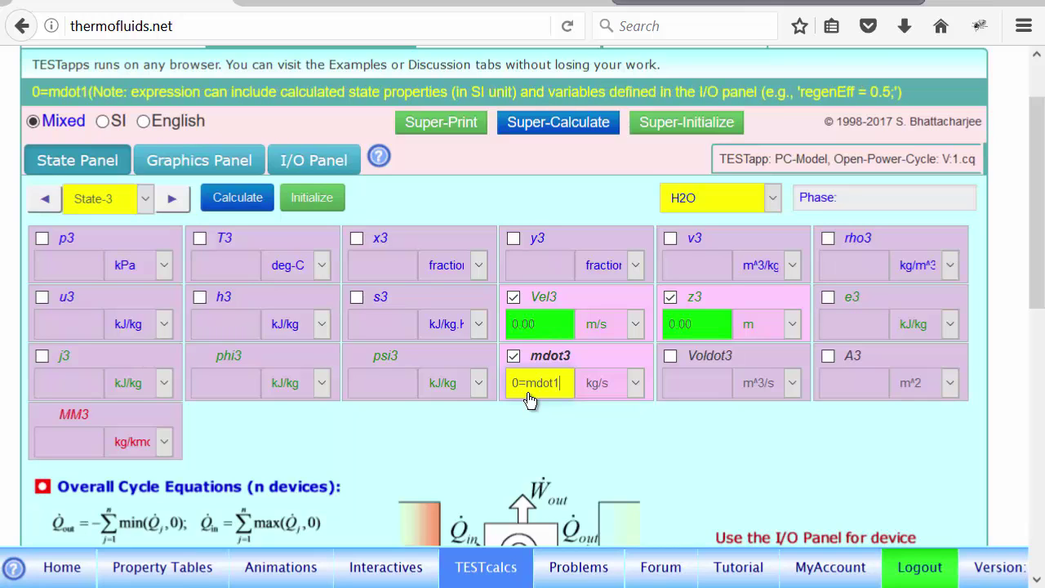
{"action": "left_click", "coordinate": [64, 273]}
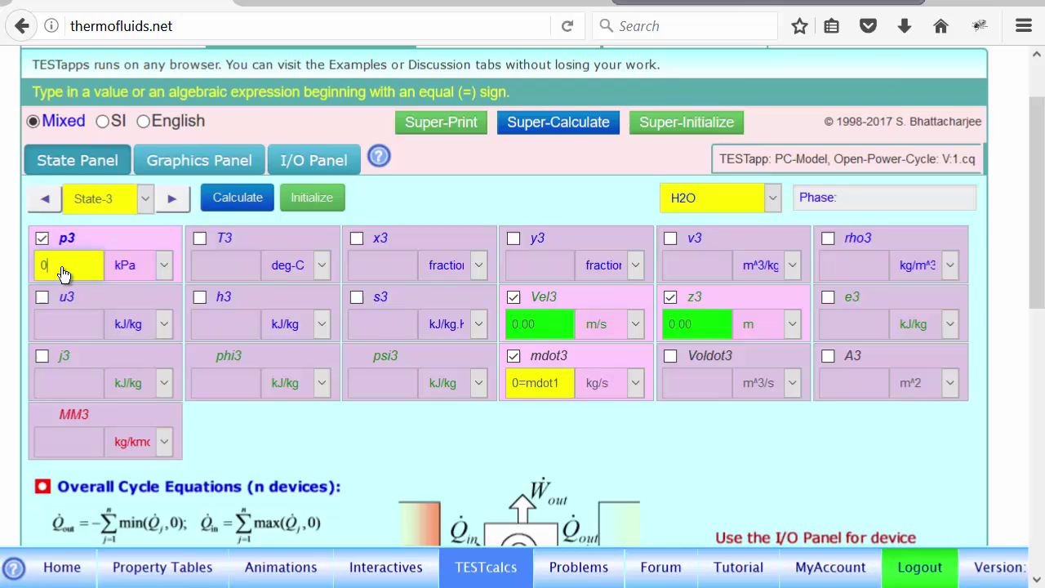
{"action": "type", "text": "=p"}
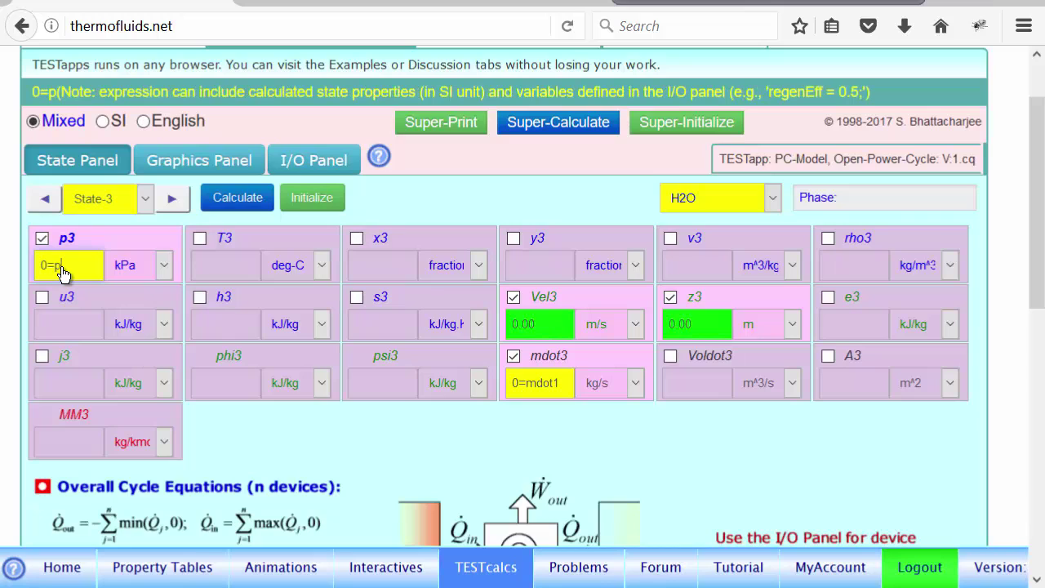
{"action": "type", "text": "2"}
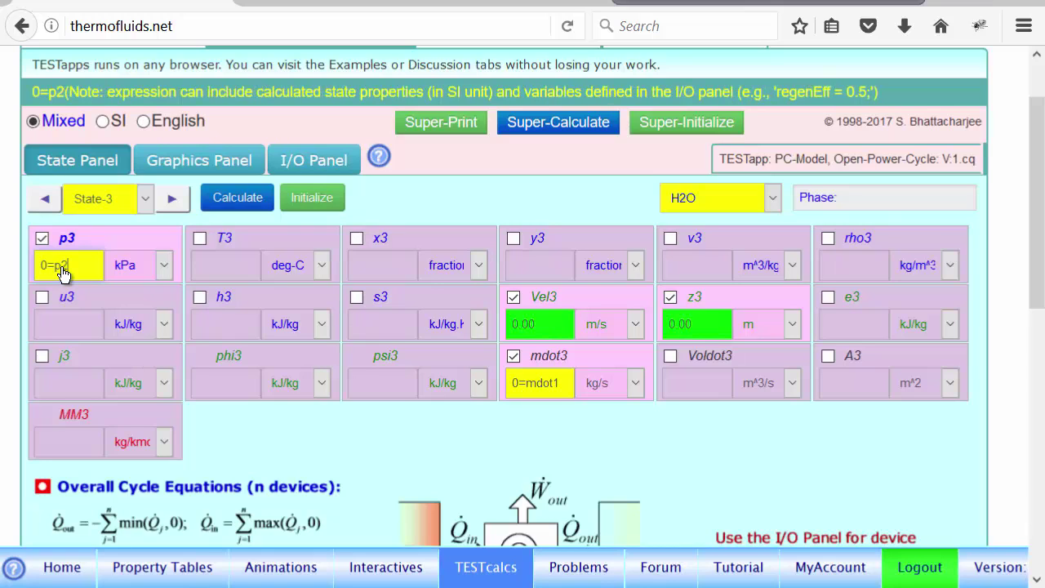
{"action": "left_click", "coordinate": [370, 271]}
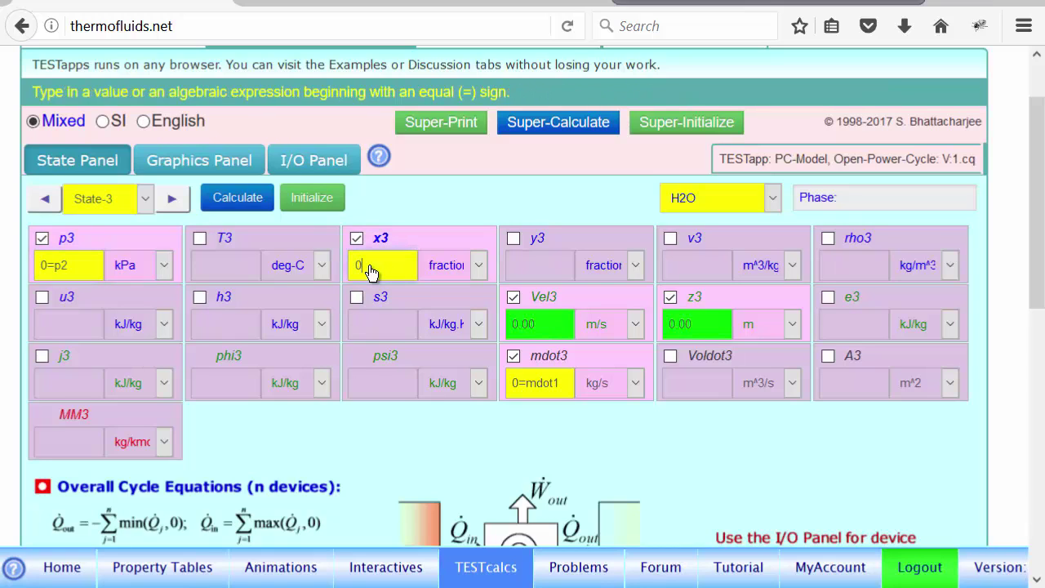
{"action": "left_click", "coordinate": [235, 205]}
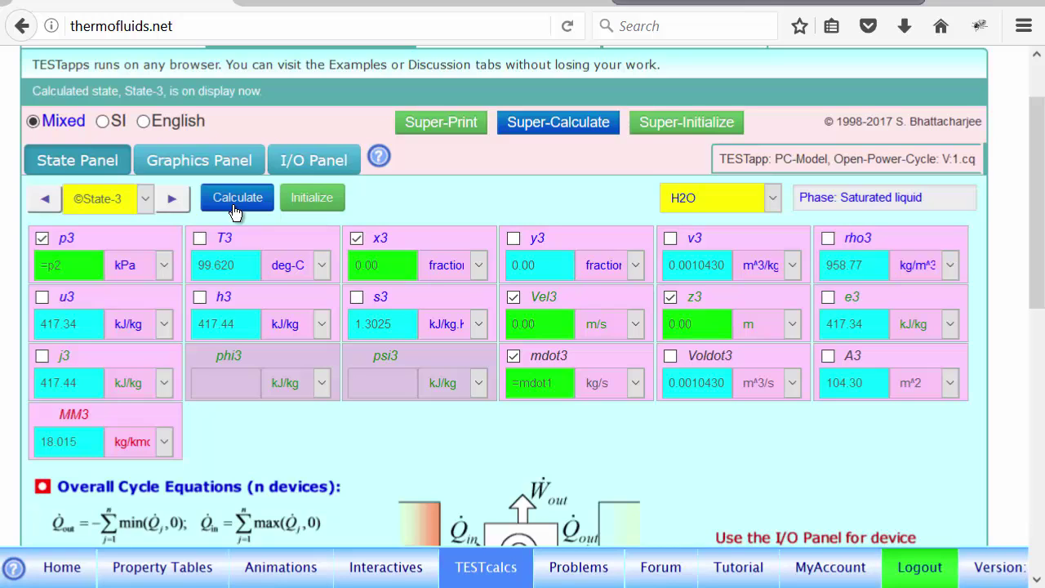
Set State-4 to p4 = p1, mdot4 = mdot1, s4 = s3 and calculate it
{"action": "left_click", "coordinate": [173, 204]}
{"action": "left_click", "coordinate": [71, 273]}
{"action": "type", "text": "0"}
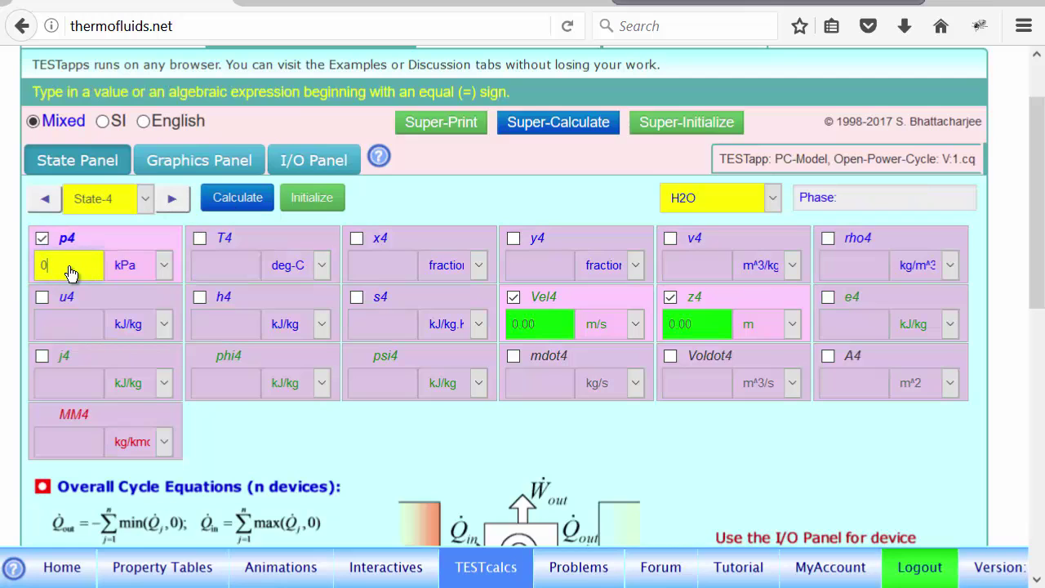
{"action": "type", "text": "=p1"}
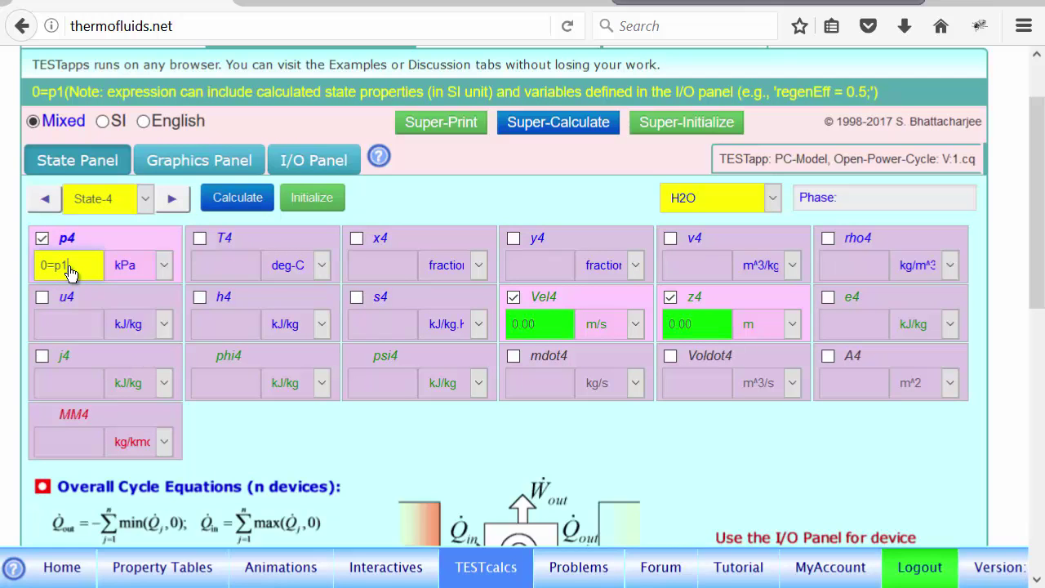
{"action": "left_click", "coordinate": [528, 390]}
{"action": "type", "text": "0=mdot1"}
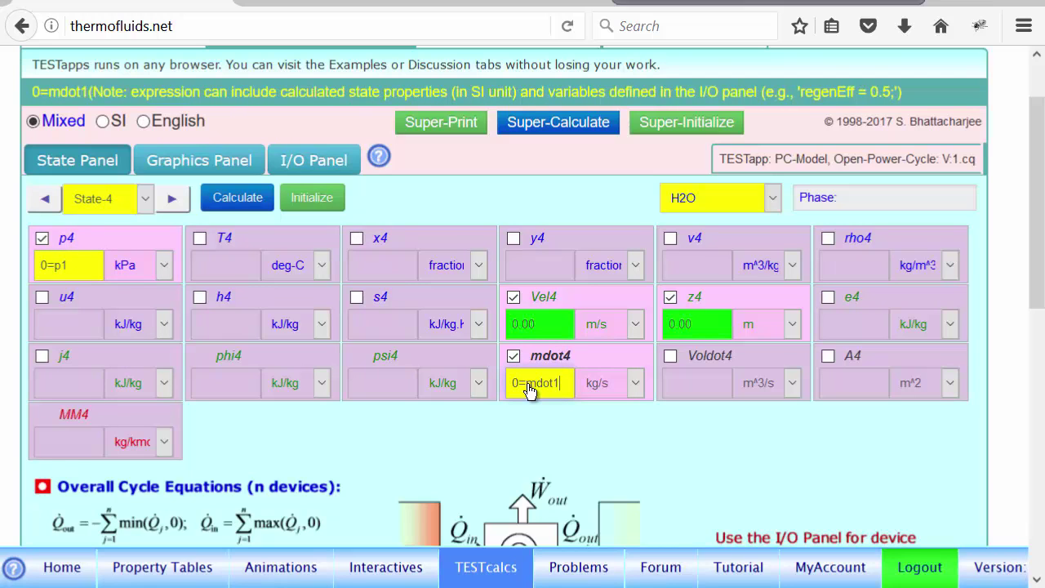
{"action": "left_click", "coordinate": [381, 335]}
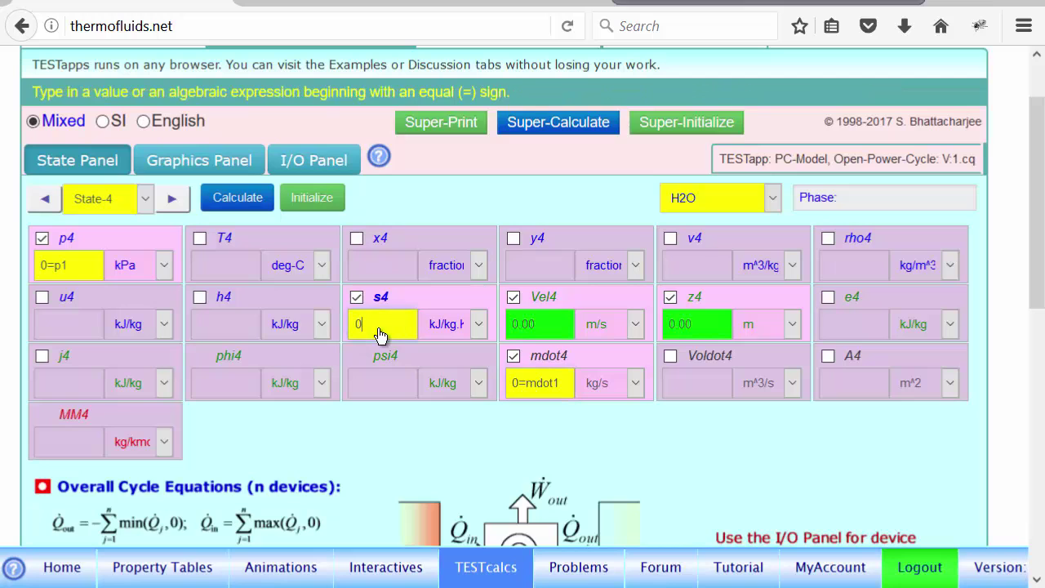
{"action": "type", "text": "="}
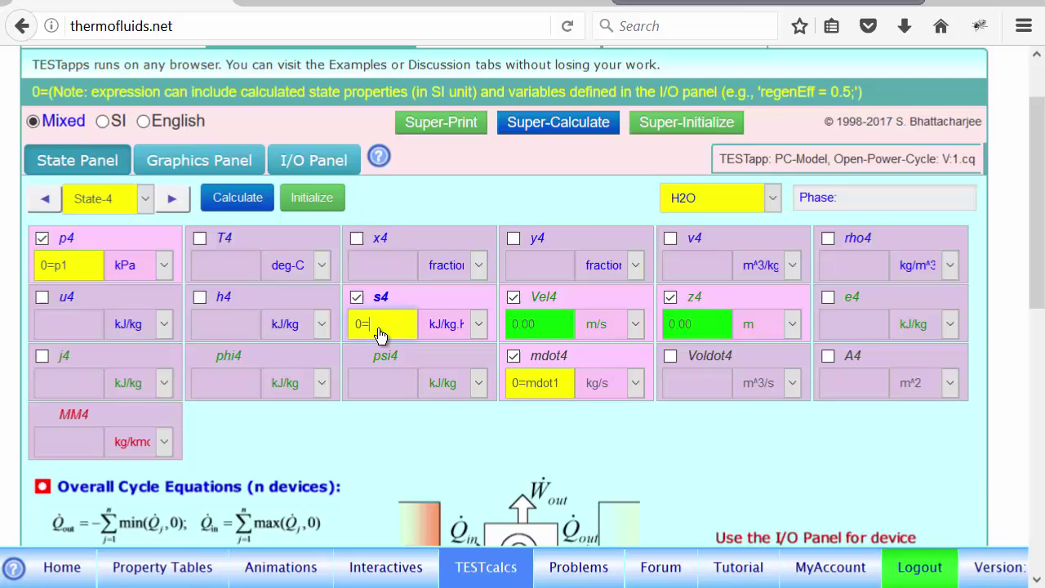
{"action": "type", "text": "s3"}
{"action": "key", "text": "Return"}
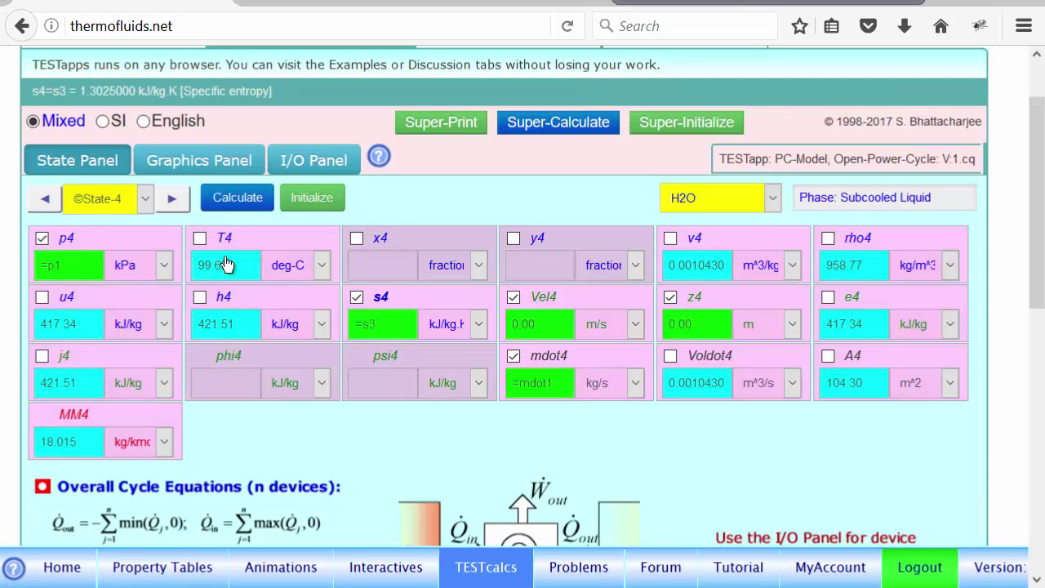
{"action": "left_click", "coordinate": [45, 201]}
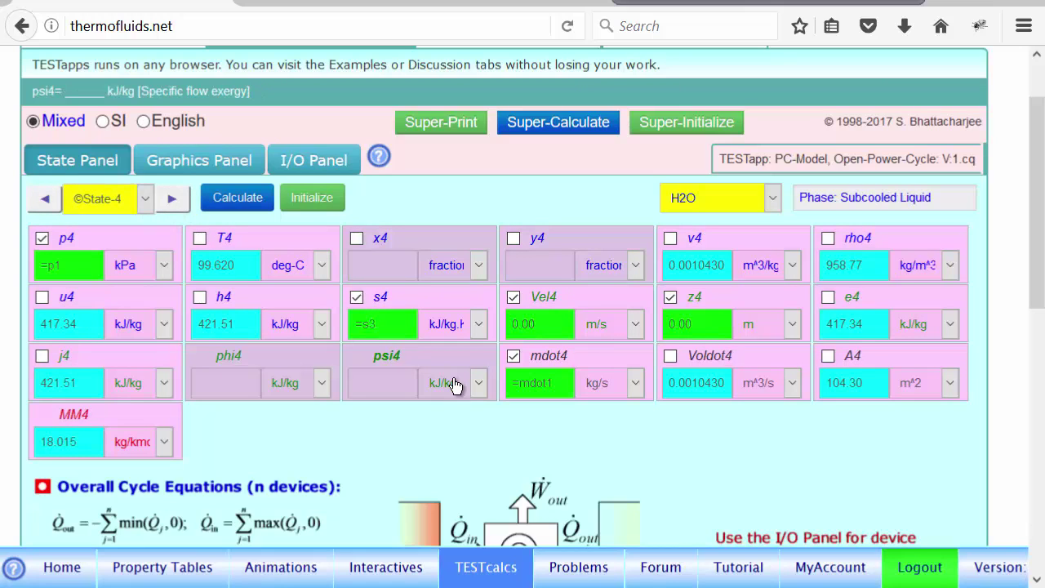
{"action": "left_click", "coordinate": [200, 161]}
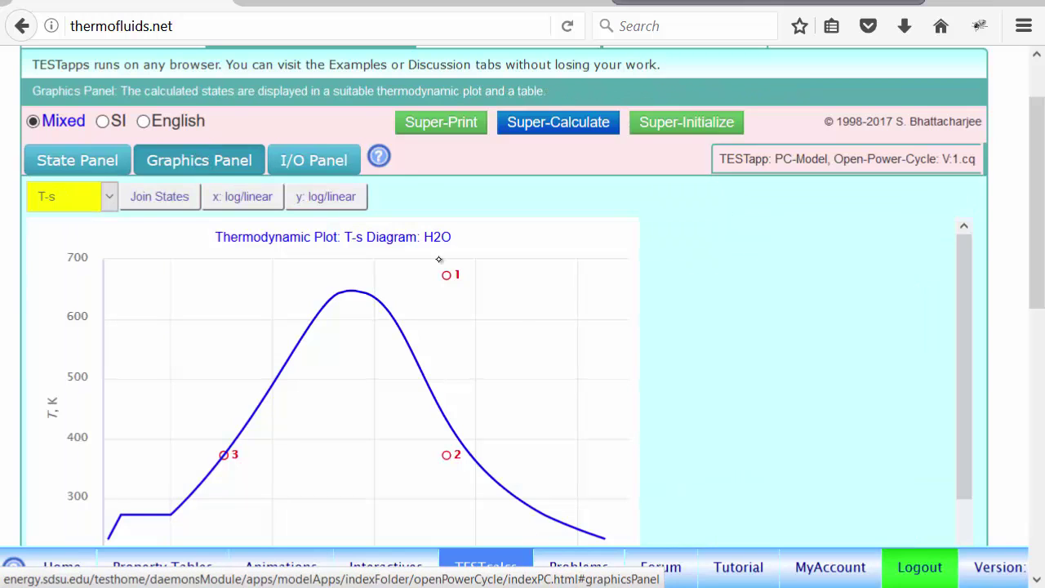
{"action": "mouse_move", "coordinate": [219, 428]}
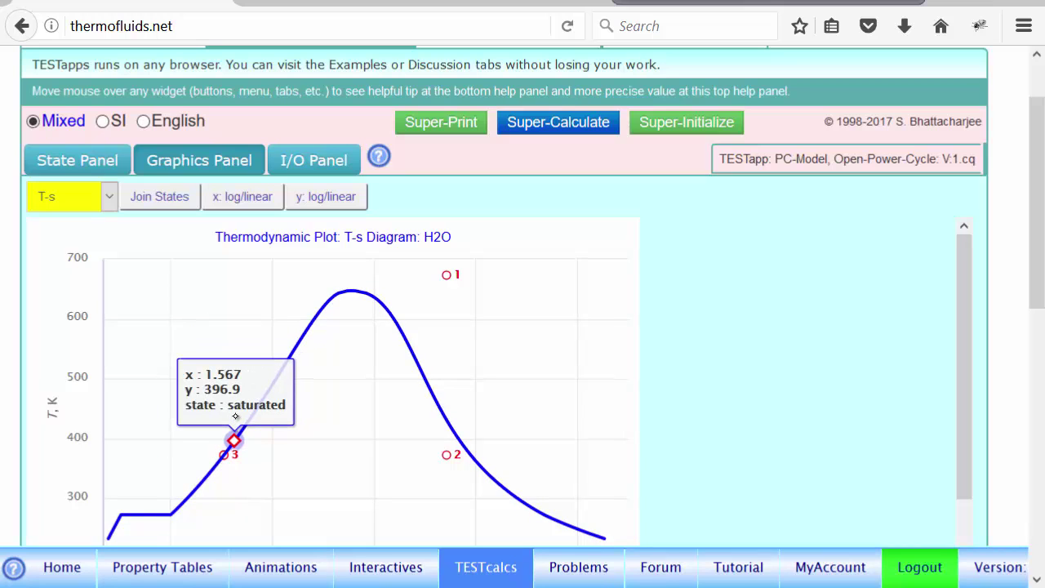
In the I/O Panel, evaluate turbine power WdotT = mdot1*(h1-h2), giving 758.145
{"action": "left_click", "coordinate": [323, 160]}
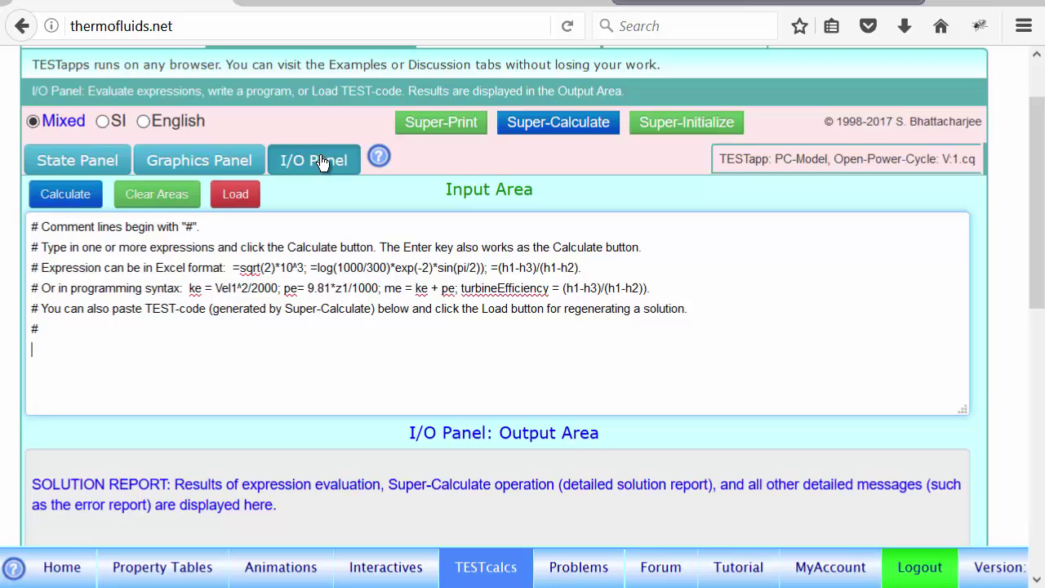
{"action": "type", "text": "WdotT ="}
{"action": "key", "text": "BackSpace"}
{"action": "key", "text": "BackSpace"}
{"action": "type", "text": "= mdot1"}
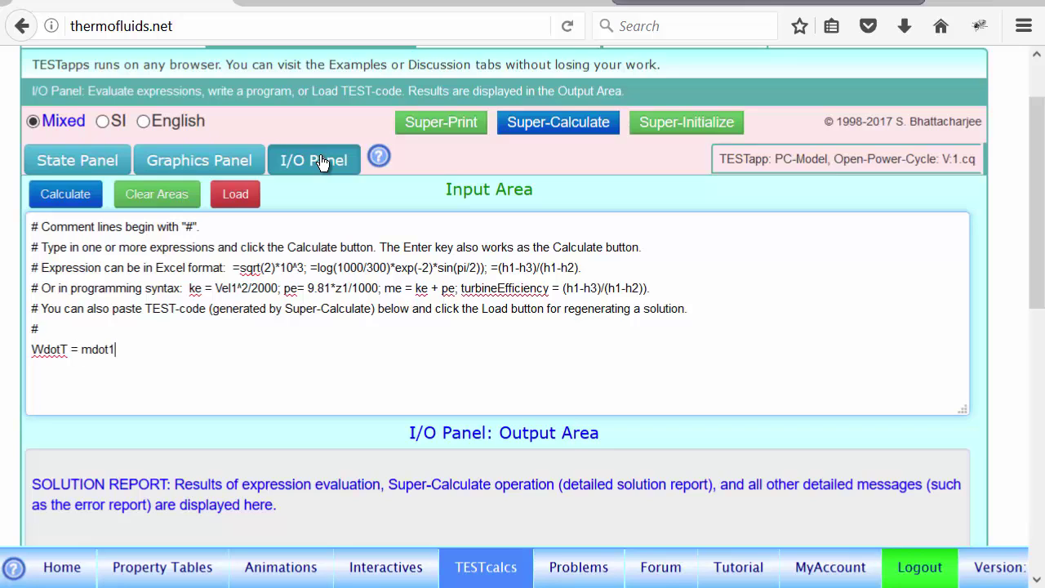
{"action": "type", "text": "*(h1-h2);"}
{"action": "key", "text": "Return"}
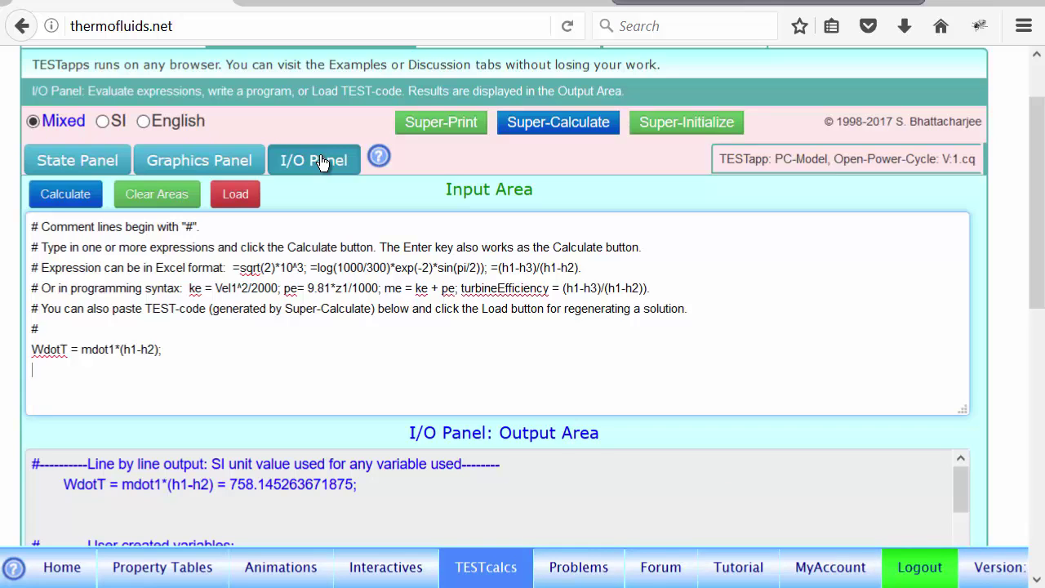
Evaluate pump power WdotP = mdot1*(h4-h3), giving 4.068, and begin the Wdotnet expression
{"action": "type", "text": "WdotP = mdort"}
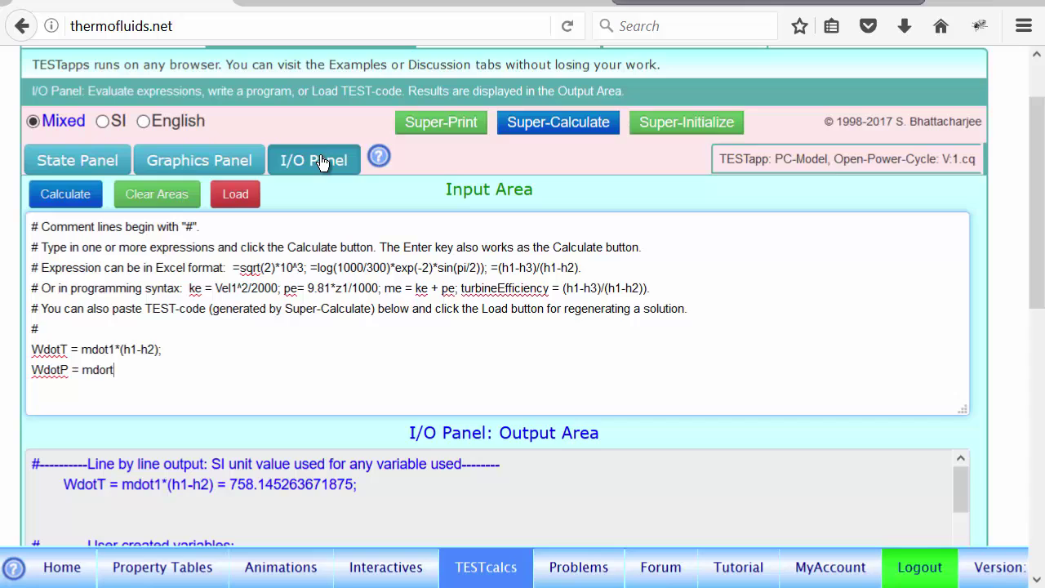
{"action": "key", "text": "BackSpace"}
{"action": "key", "text": "BackSpace"}
{"action": "type", "text": "t1*(h4-h3);"}
{"action": "key", "text": "Return"}
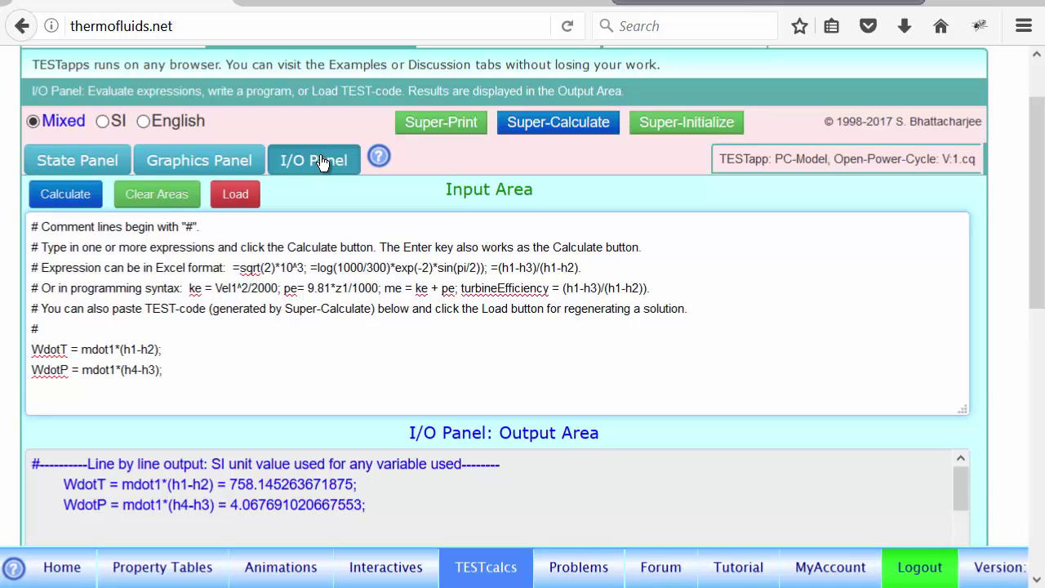
{"action": "type", "text": "Wdotnet = mdot1*("}
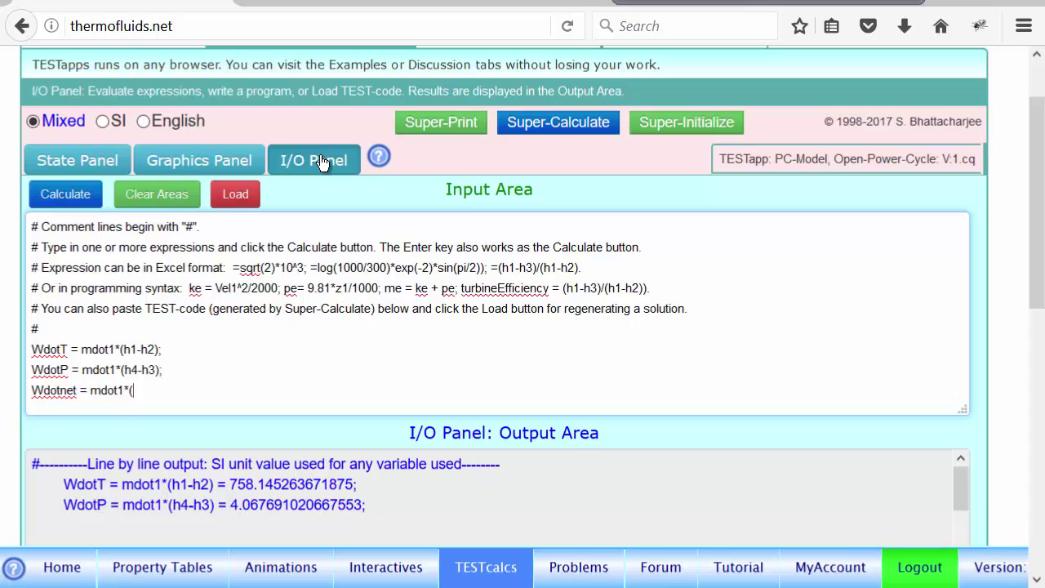
Enter Wdotnet = WdotT-WdotP (754.08) and QdotIn = mdot1*(h1-h4) (≈2791.98) in the Input Area
{"action": "key", "text": "BackSpace"}
{"action": "key", "text": "BackSpace"}
{"action": "key", "text": "BackSpace"}
{"action": "key", "text": "BackSpace"}
{"action": "key", "text": "BackSpace"}
{"action": "key", "text": "BackSpace"}
{"action": "key", "text": "BackSpace"}
{"action": "type", "text": "WdotT-Wdot"}
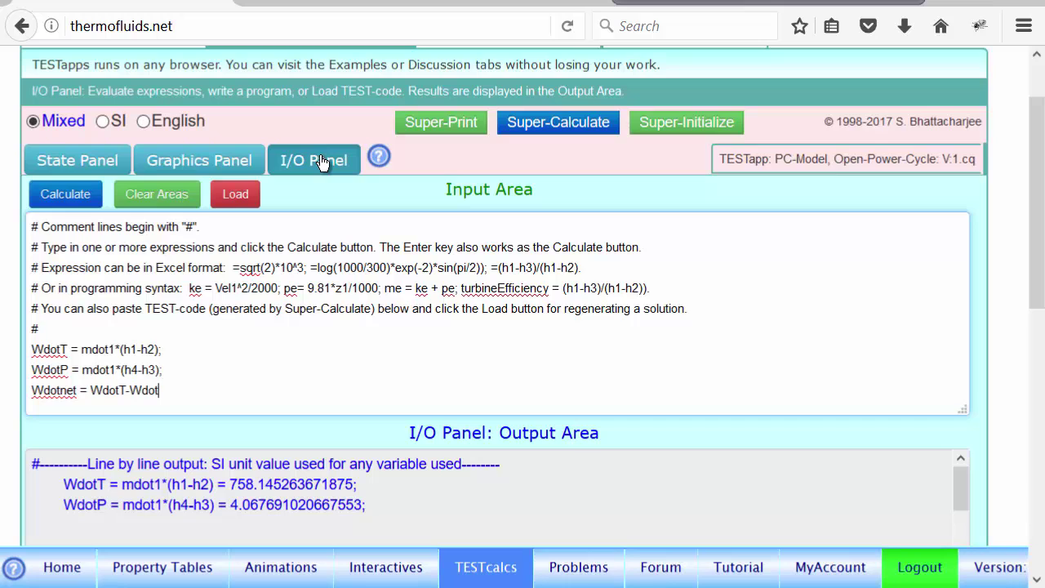
{"action": "type", "text": "P;"}
{"action": "key", "text": "Return"}
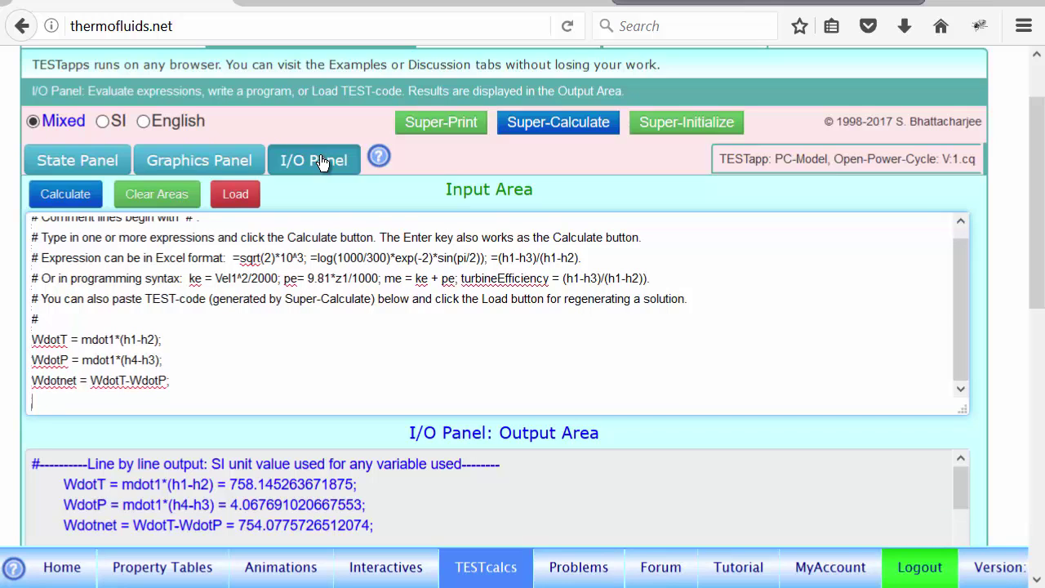
{"action": "type", "text": "QdotIn"}
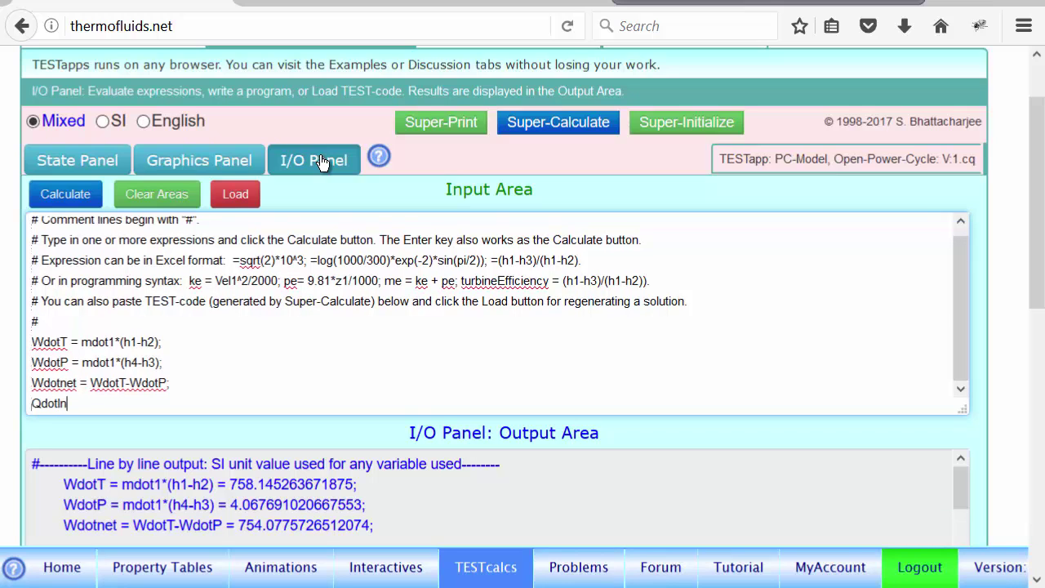
{"action": "type", "text": "= mdot1*(h1-"}
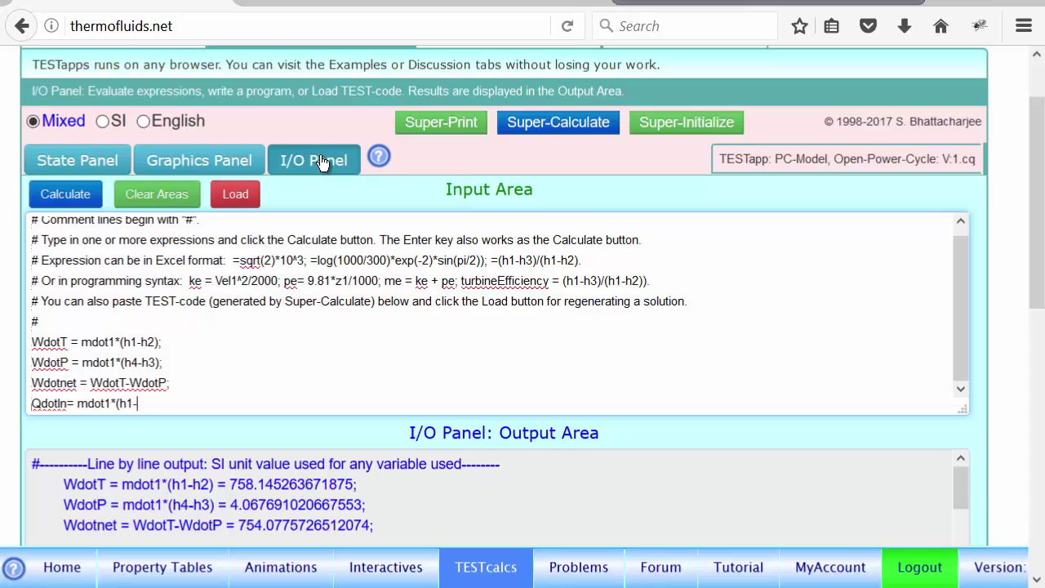
{"action": "type", "text": "h4);"}
{"action": "key", "text": "Return"}
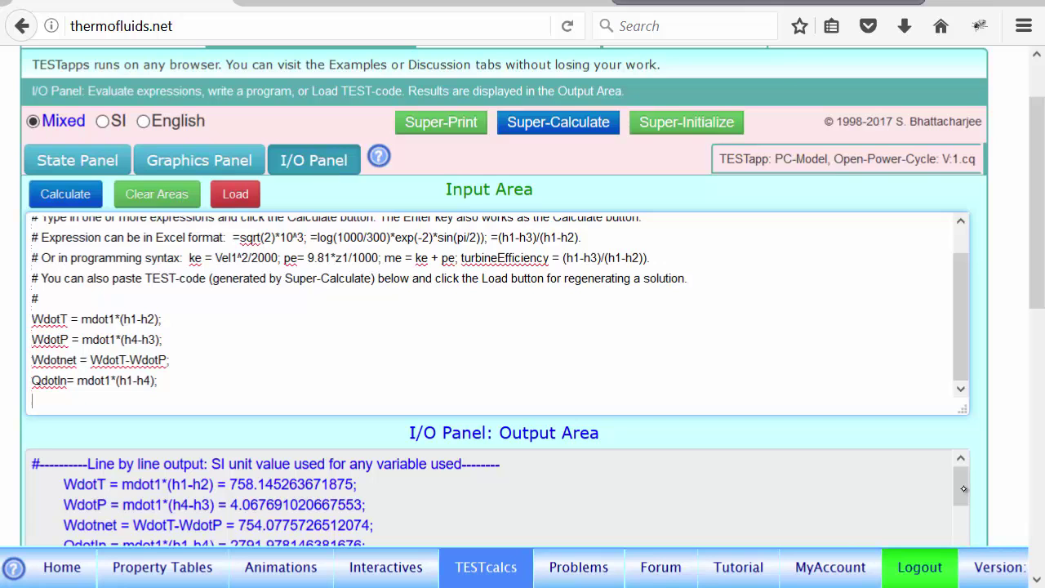
Misspell mdot1 with extra 'ff' on the QdotIn line and recalculate to show the syntax error
{"action": "scroll", "coordinate": [967, 490], "scroll_direction": "down", "scroll_amount": 1}
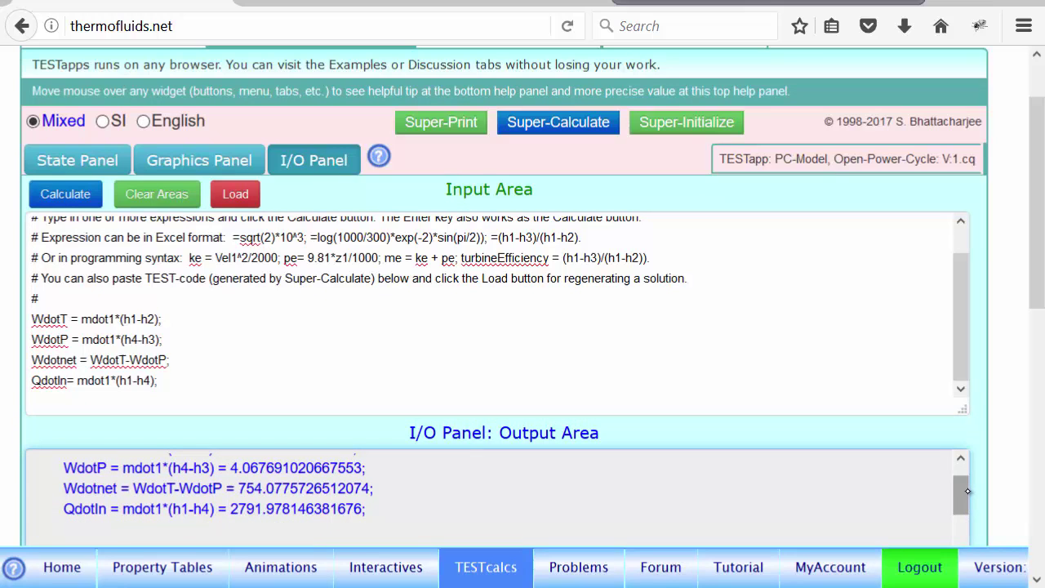
{"action": "left_click", "coordinate": [88, 380]}
{"action": "type", "text": "fff"}
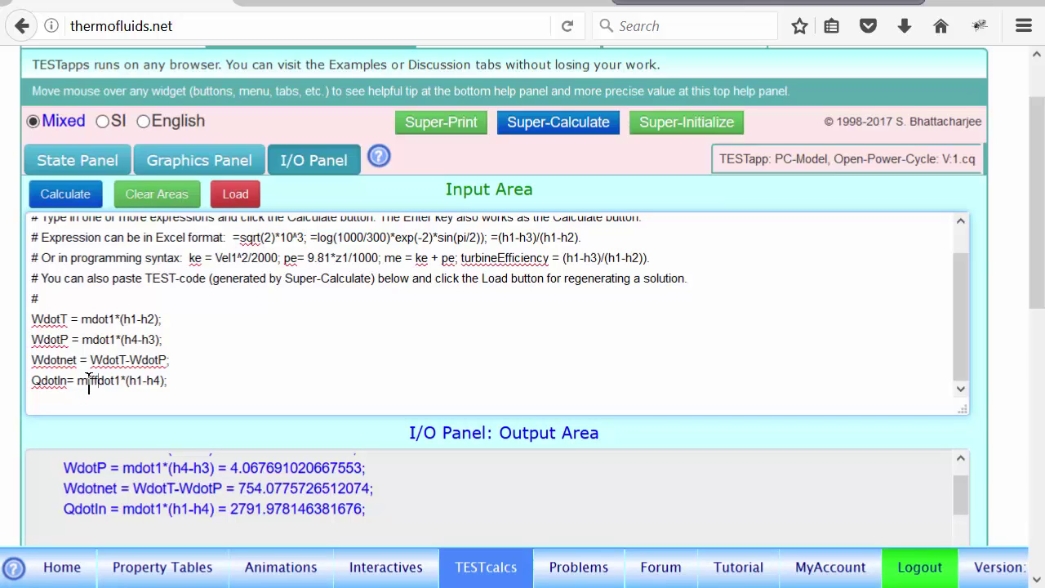
{"action": "left_click", "coordinate": [65, 196]}
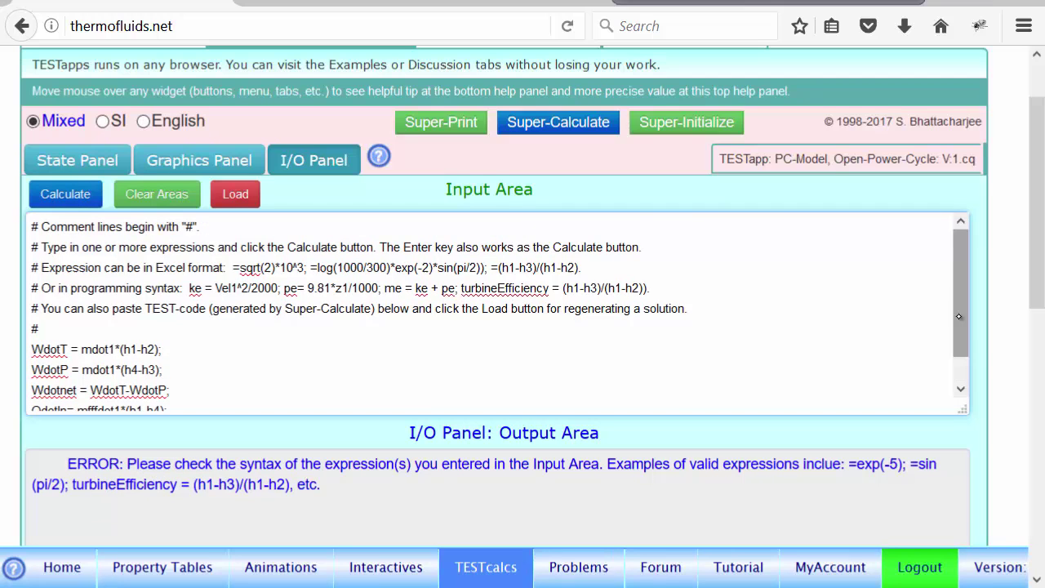
Delete the extra f's so the line reads mdot1*(h1-h4) again
{"action": "scroll", "coordinate": [959, 317], "scroll_direction": "down", "scroll_amount": 2}
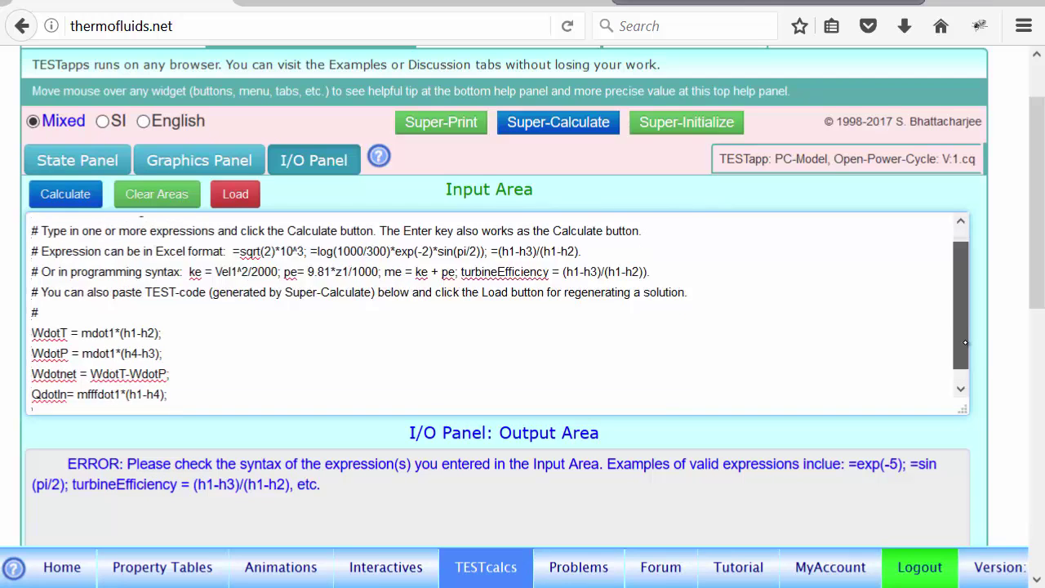
{"action": "left_click", "coordinate": [106, 380]}
{"action": "left_click", "coordinate": [97, 380]}
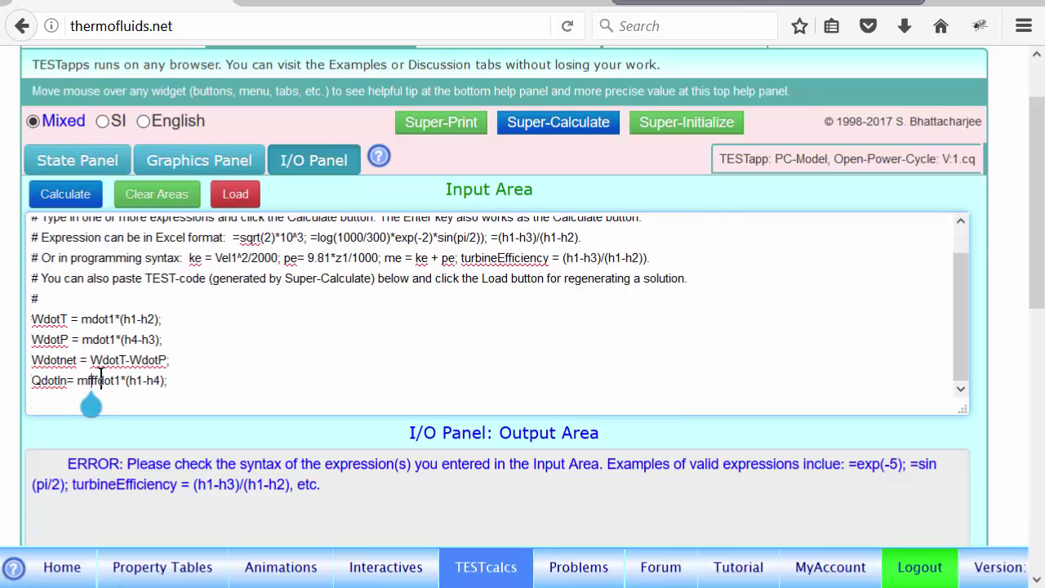
{"action": "key", "text": "BackSpace"}
{"action": "key", "text": "BackSpace"}
{"action": "key", "text": "BackSpace"}
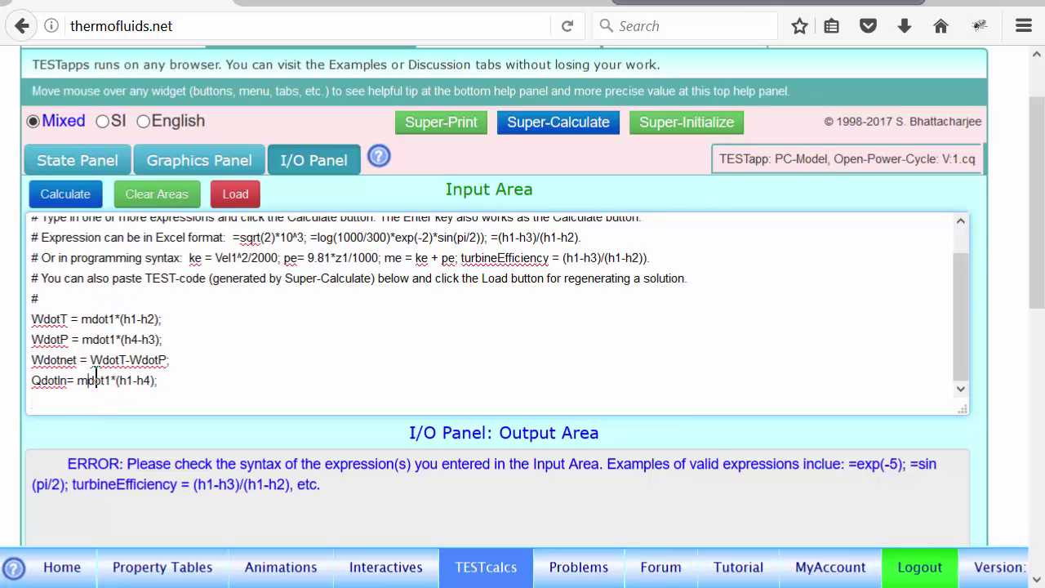
Recalculate, then add QoutOut = mdot1*(h2-h3), which evaluates to 2037.90
{"action": "left_click", "coordinate": [82, 196]}
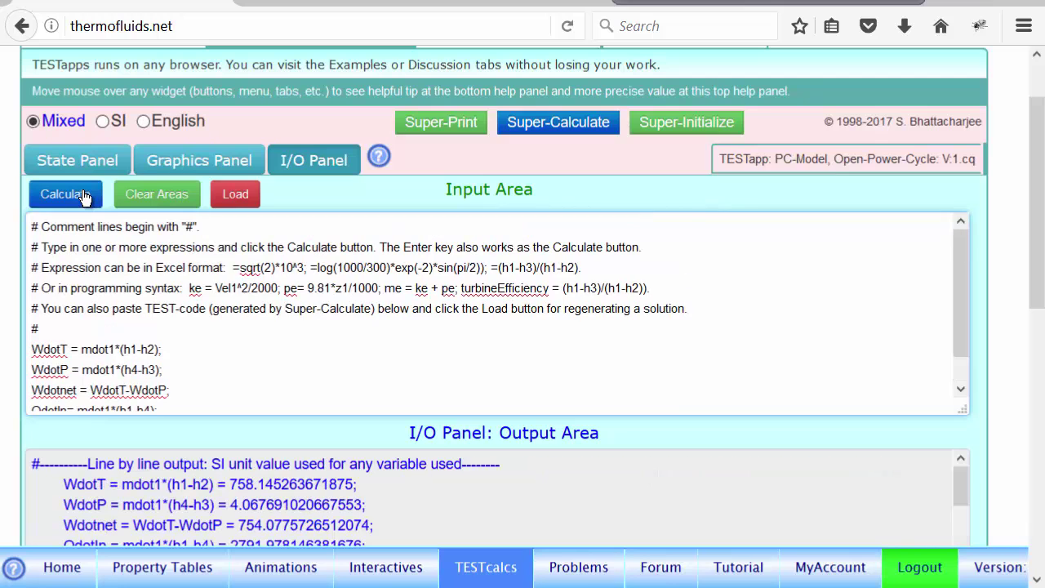
{"action": "scroll", "coordinate": [956, 397], "scroll_direction": "down", "scroll_amount": 1}
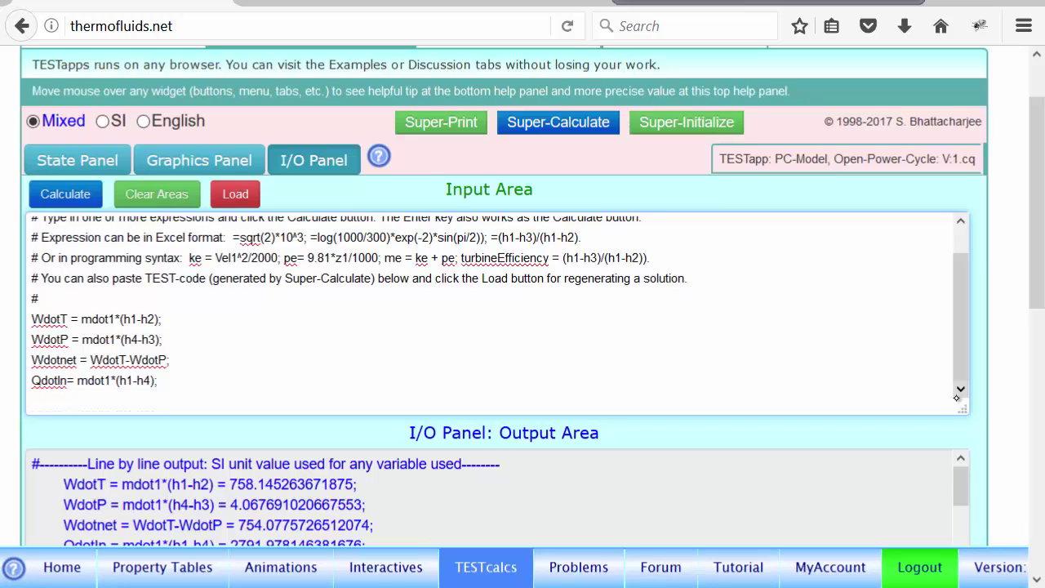
{"action": "type", "text": "Qout"}
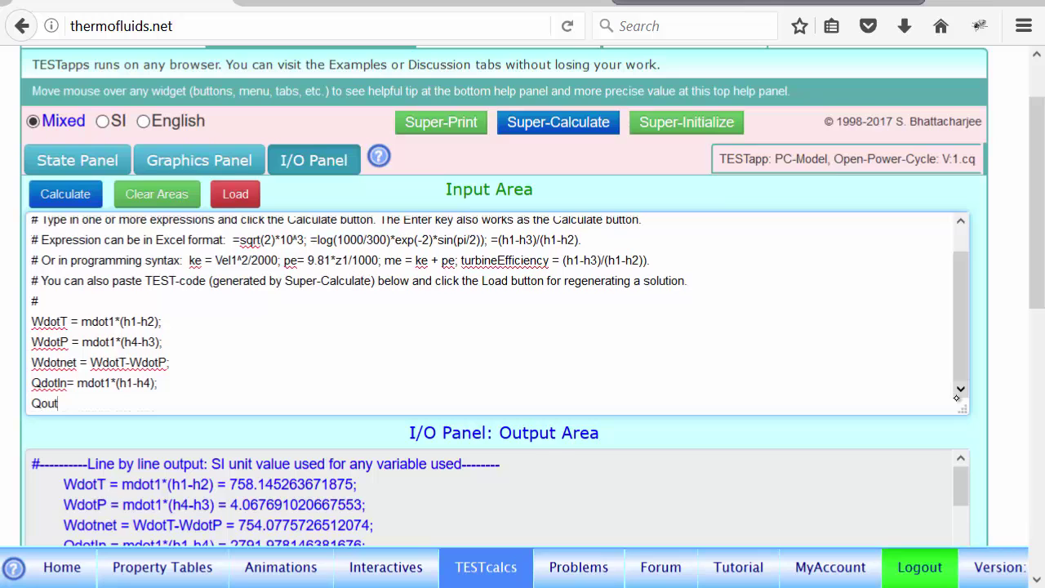
{"action": "type", "text": "Out = mdot1*"}
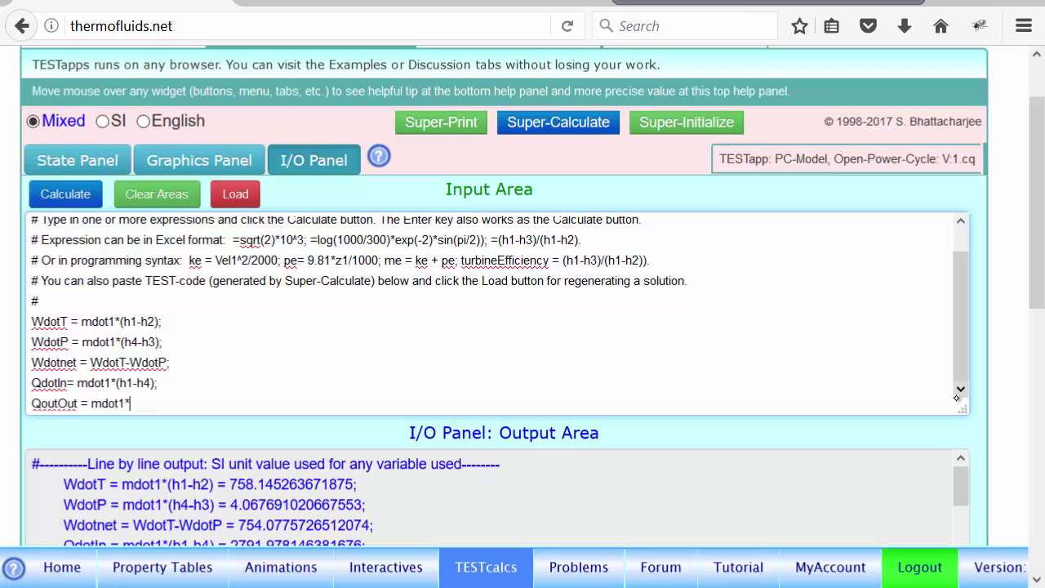
{"action": "type", "text": "(h2-h3);"}
{"action": "key", "text": "Return"}
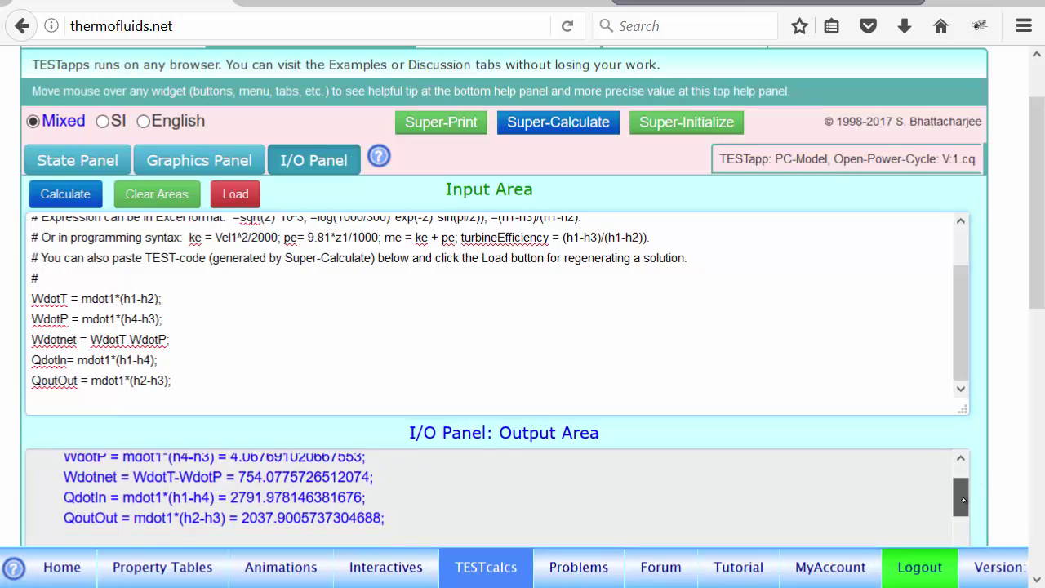
{"action": "scroll", "coordinate": [959, 485], "scroll_direction": "down", "scroll_amount": 2}
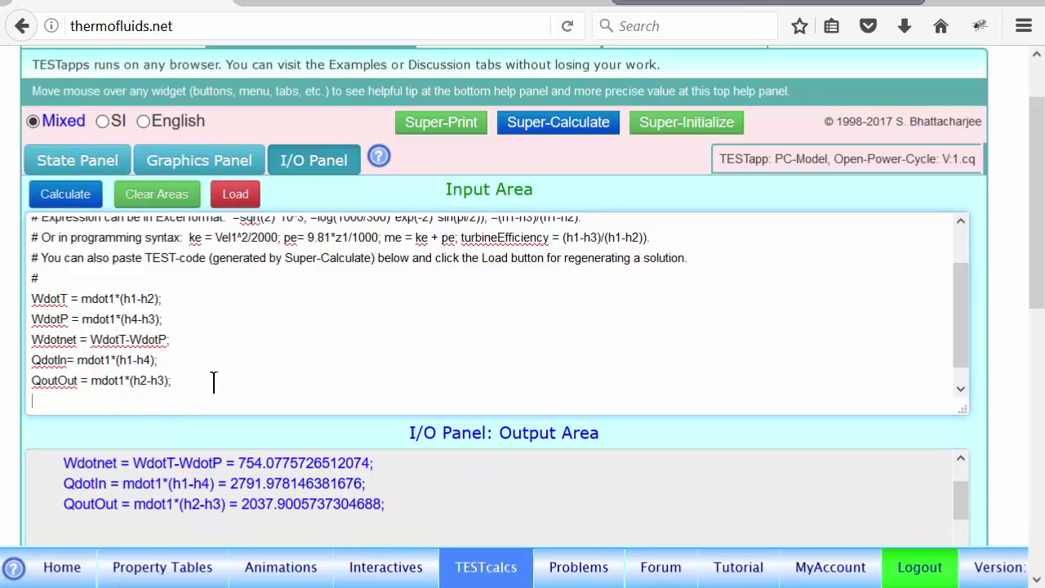
Add the net heat line Qdotnet = QdotIn-QdotOut
{"action": "type", "text": "Qdot"}
{"action": "type", "text": "net = Qd"}
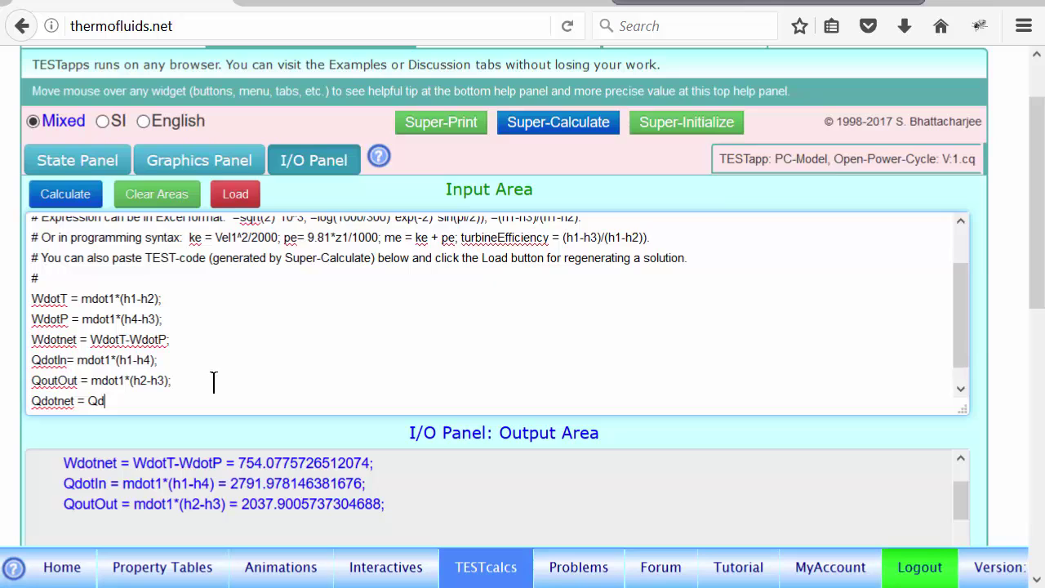
{"action": "type", "text": "otIn-QdotOut;"}
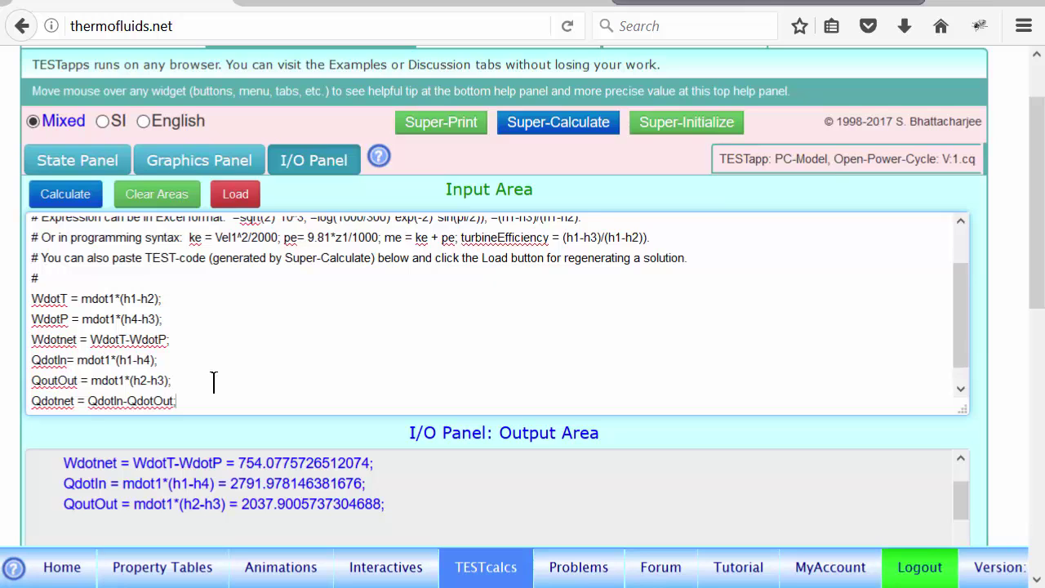
{"action": "key", "text": "Return"}
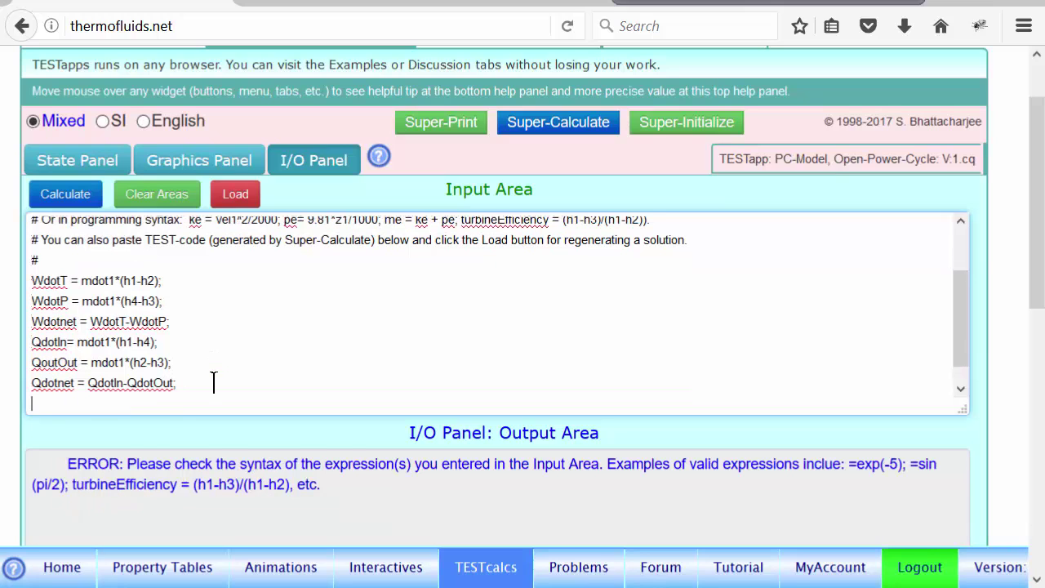
Rename QoutOut to QdotOut and recalculate so the results appear without error
{"action": "left_click", "coordinate": [55, 361]}
{"action": "key", "text": "BackSpace"}
{"action": "key", "text": "BackSpace"}
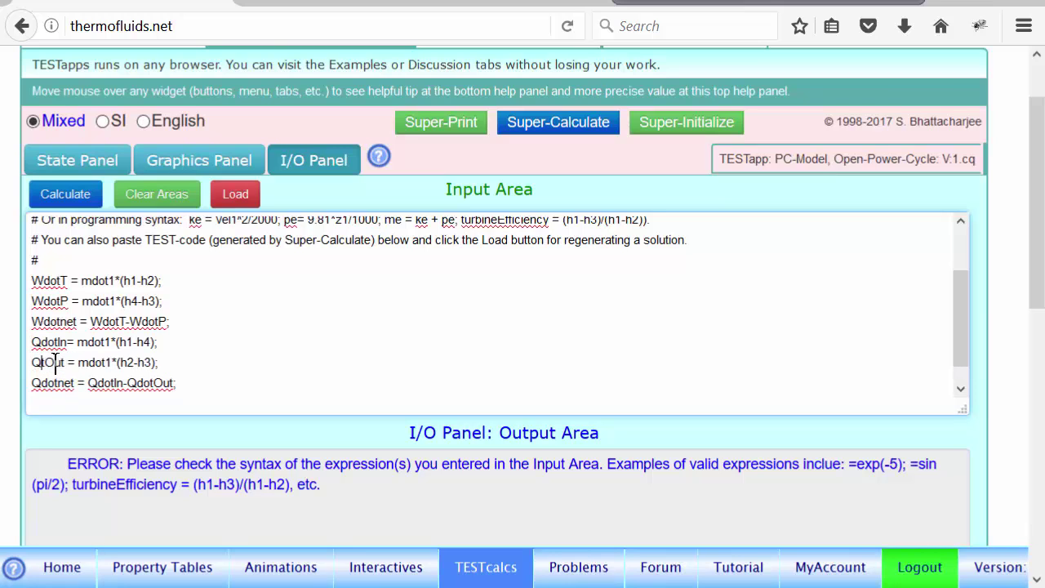
{"action": "type", "text": "do"}
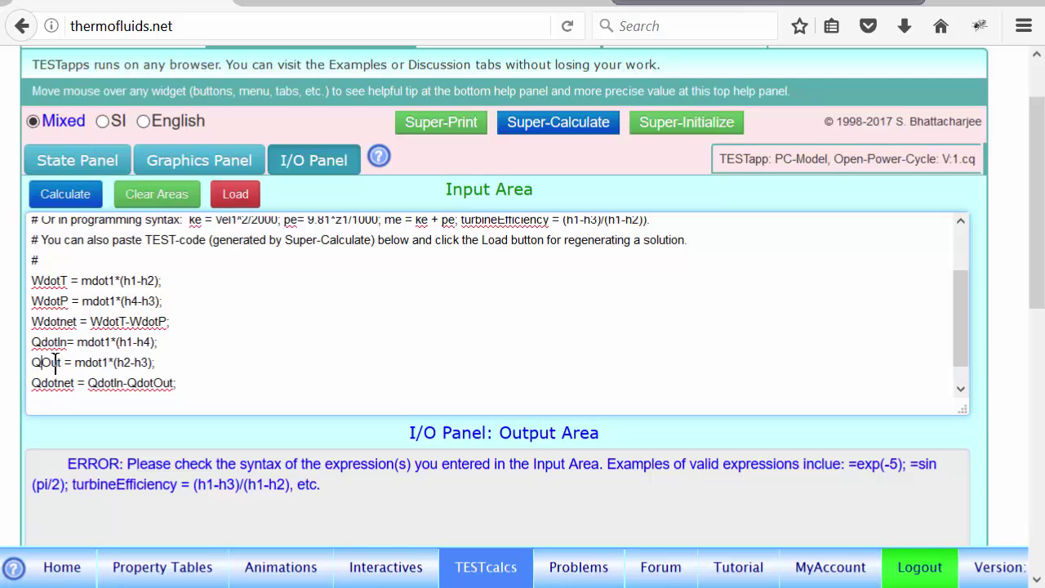
{"action": "left_click", "coordinate": [71, 194]}
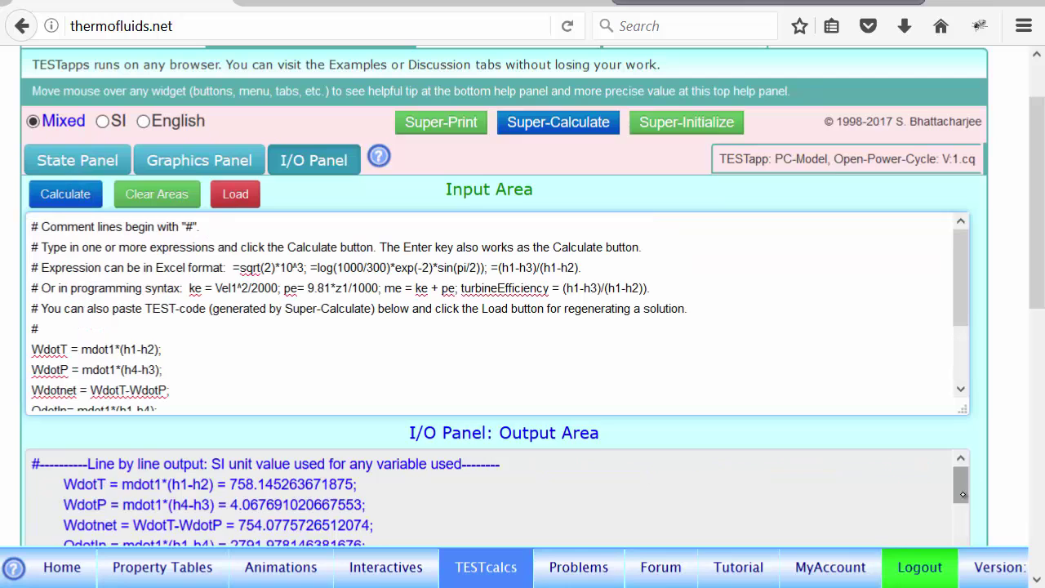
Add eta = Wdotnet/QdotIn below the Qdotnet line, giving thermal efficiency ≈ 0.270
{"action": "scroll", "coordinate": [961, 485], "scroll_direction": "down", "scroll_amount": 1}
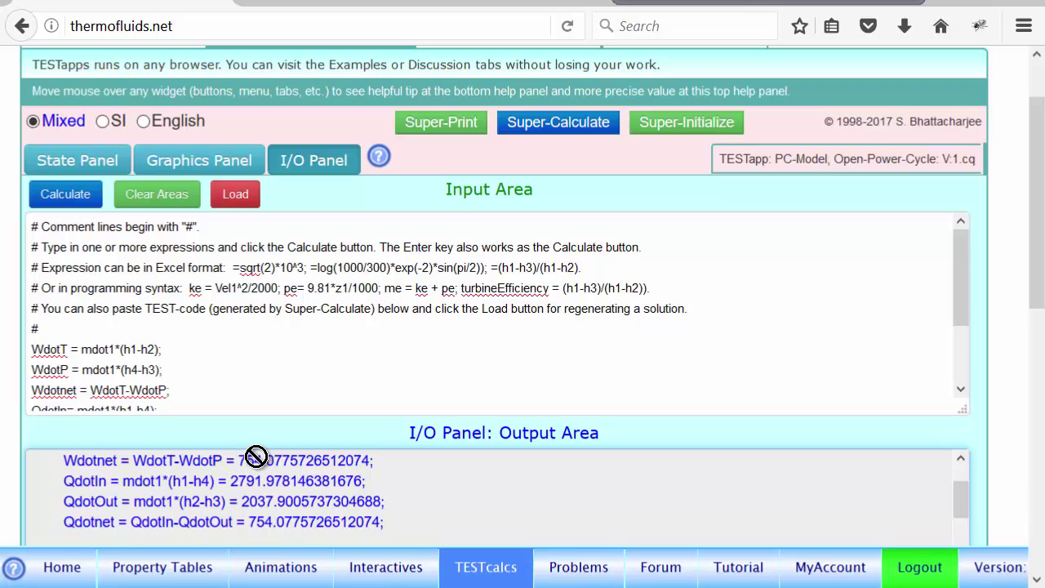
{"action": "left_click_drag", "start_coordinate": [964, 301], "coordinate": [964, 356]}
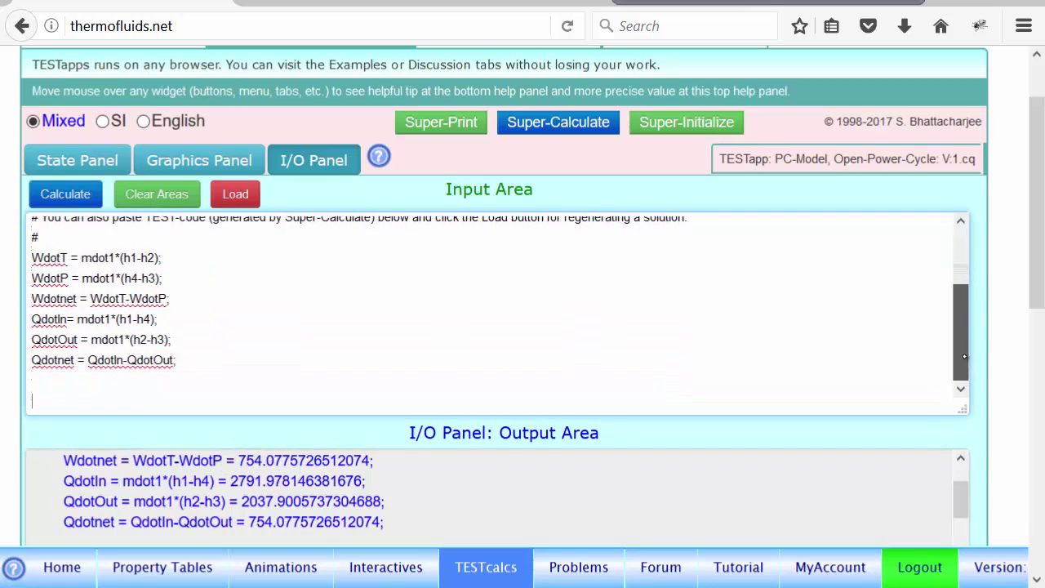
{"action": "left_click", "coordinate": [204, 360]}
{"action": "key", "text": "Down"}
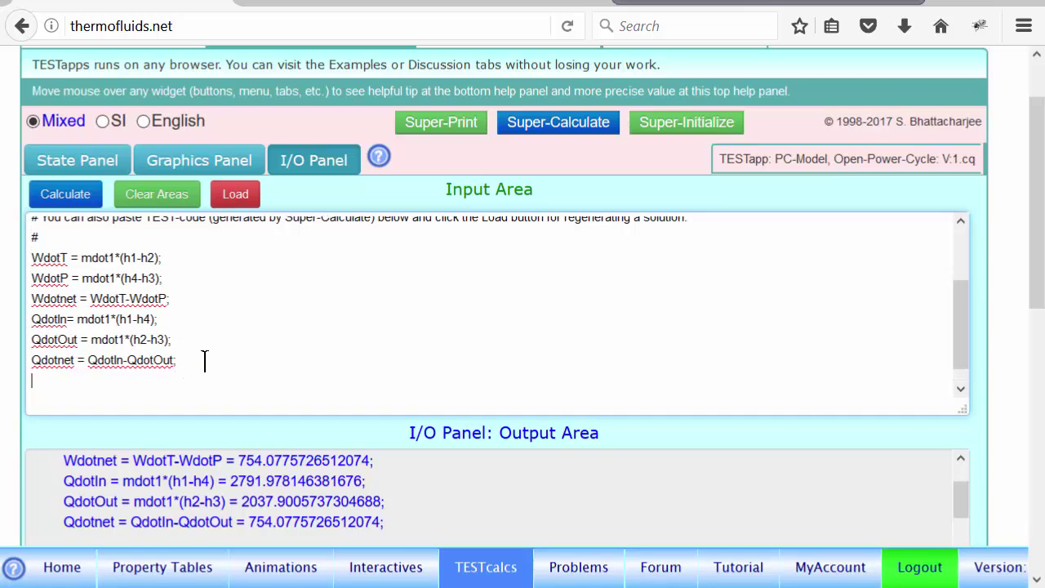
{"action": "type", "text": "eta = Wdotnet/"}
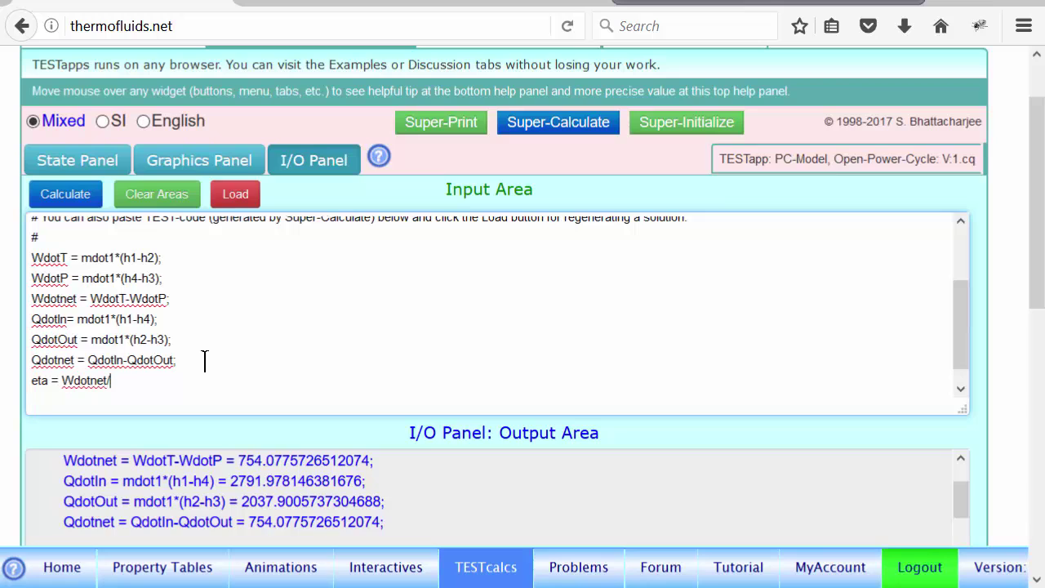
{"action": "type", "text": "QdotIn;"}
{"action": "key", "text": "Return"}
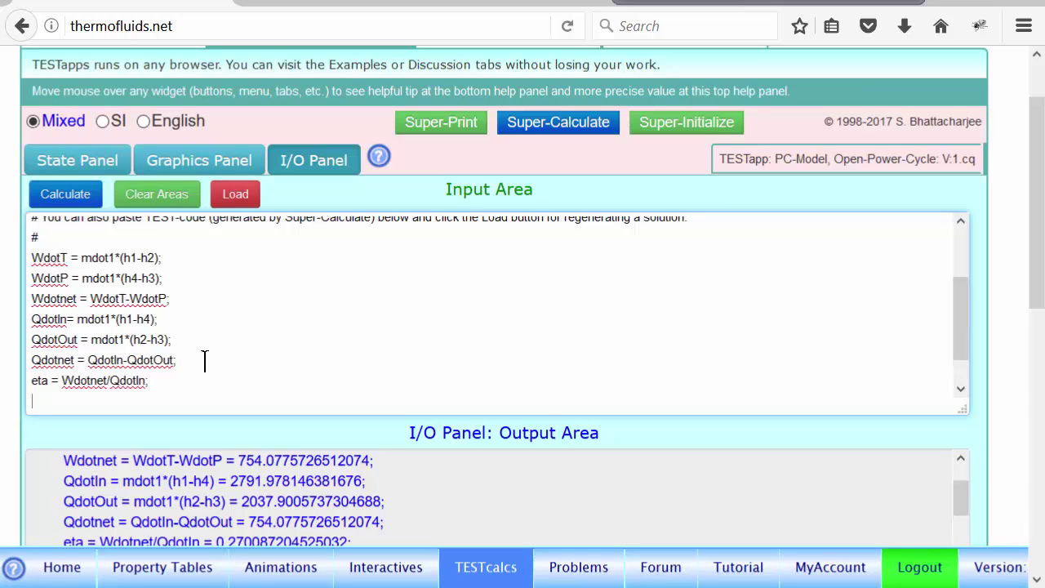
{"action": "left_click", "coordinate": [970, 501]}
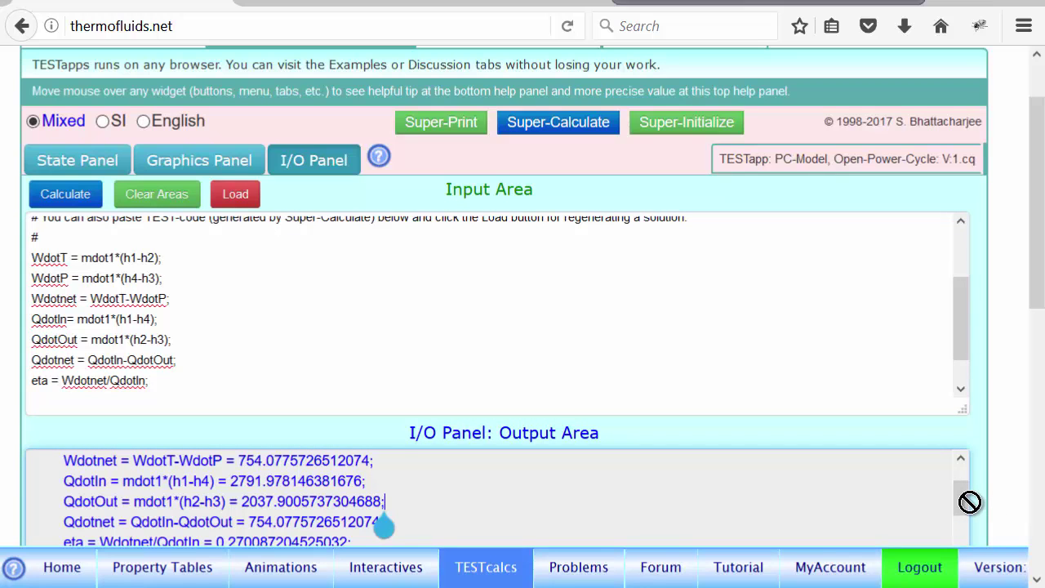
In the State Panel, set State-2 condenser pressure p2 to 10 kPa (h2 = 2144.0)
{"action": "left_click", "coordinate": [66, 169]}
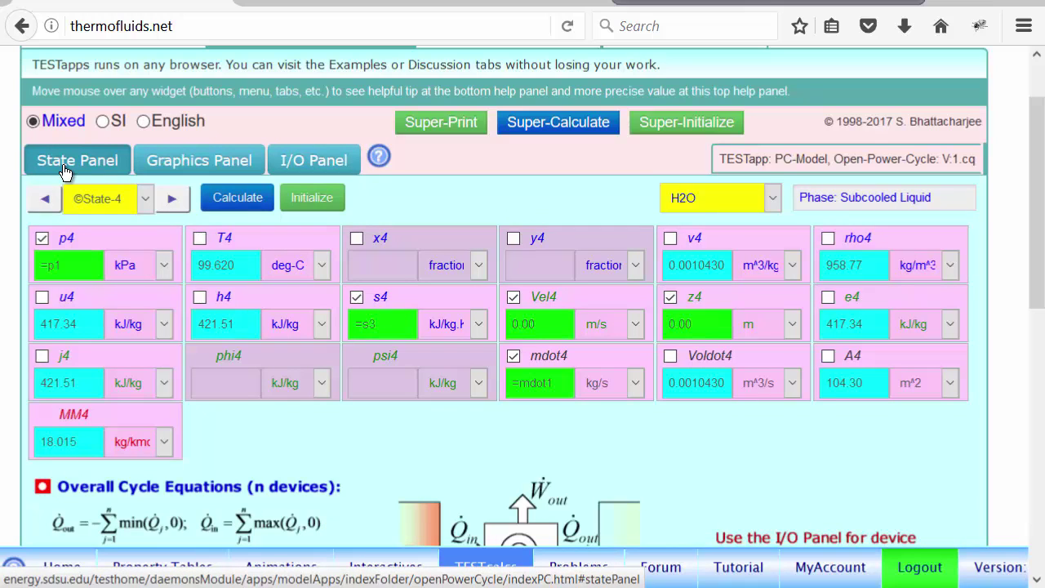
{"action": "left_click", "coordinate": [43, 203]}
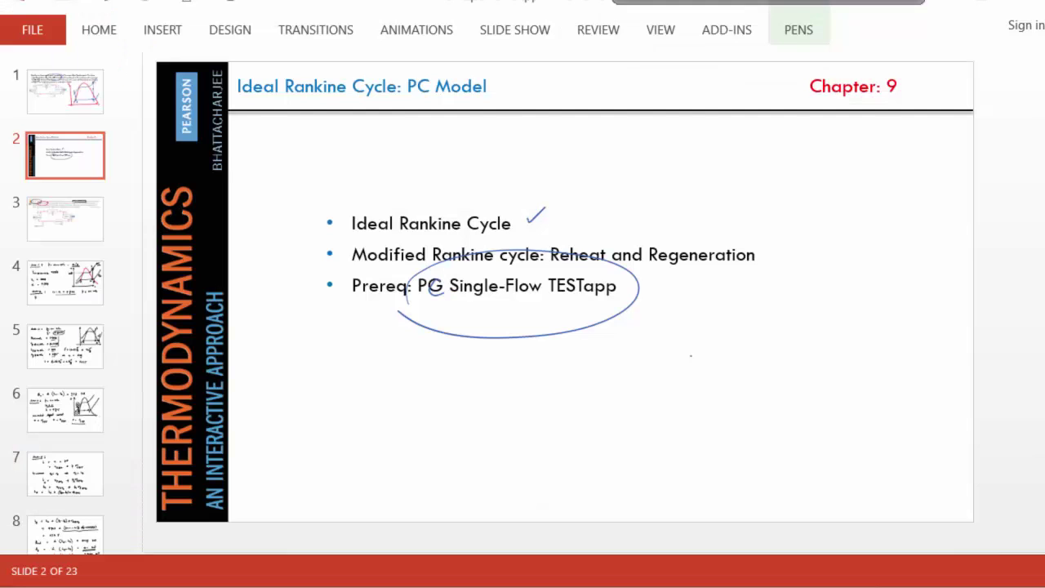
{"action": "key", "text": "Page_Up"}
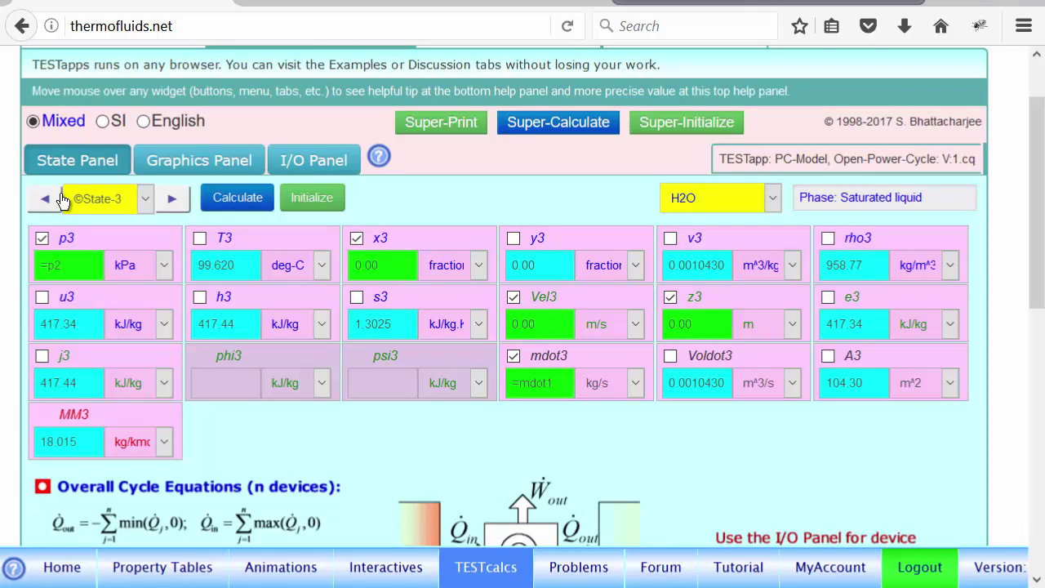
{"action": "left_click", "coordinate": [49, 201]}
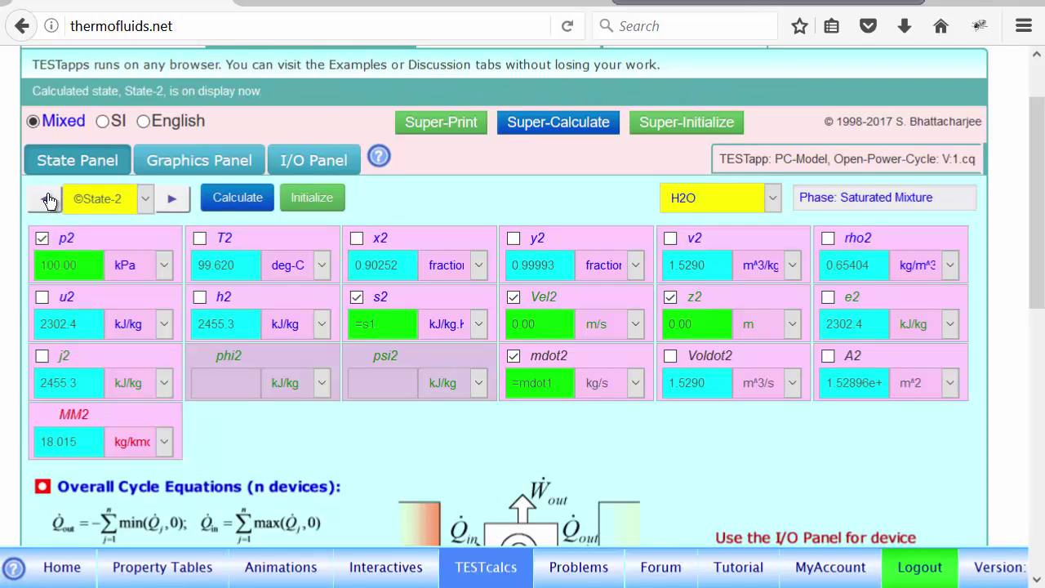
{"action": "left_click", "coordinate": [49, 200]}
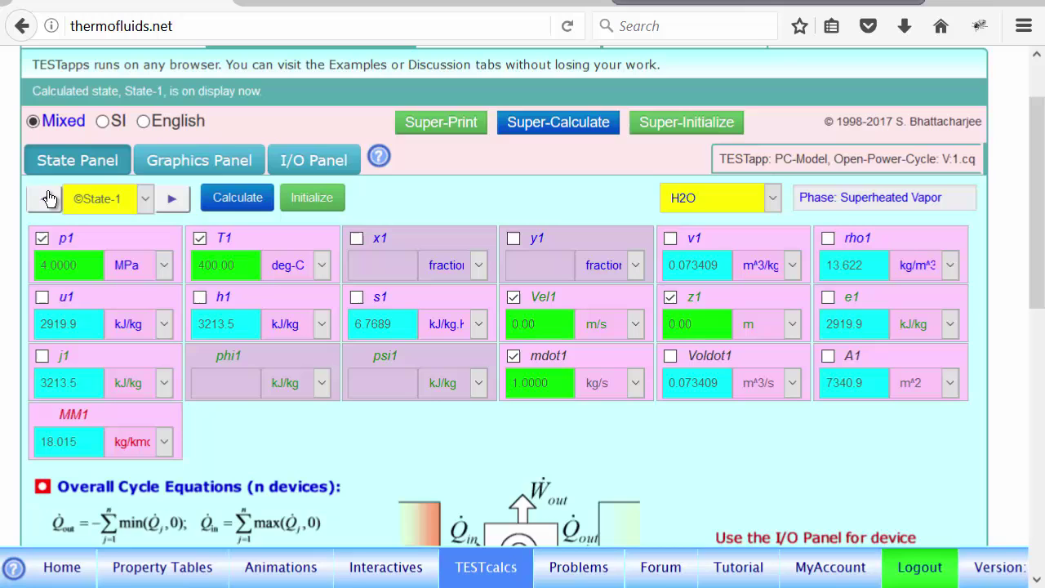
{"action": "left_click", "coordinate": [171, 201]}
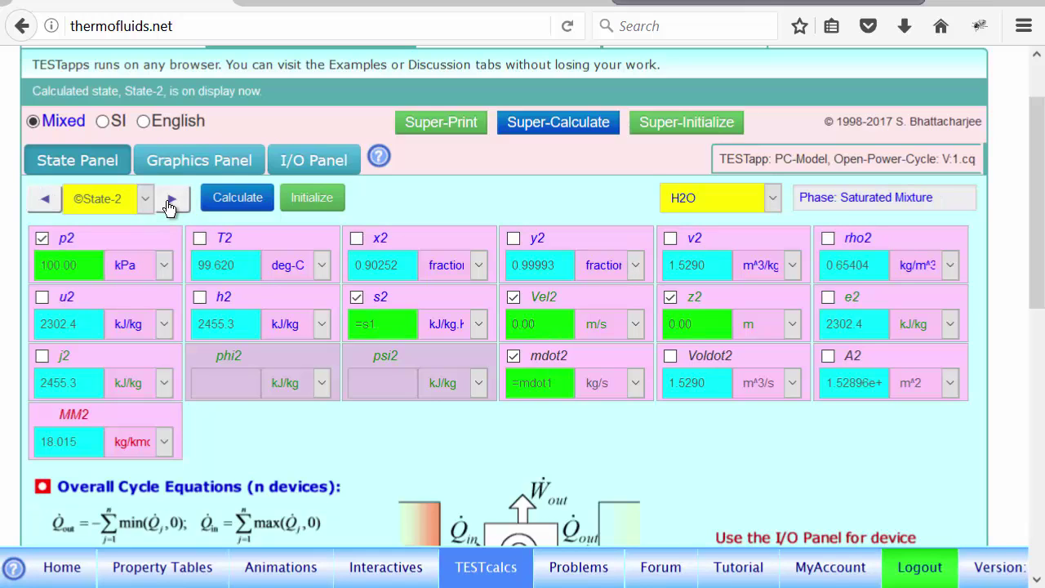
{"action": "left_click", "coordinate": [41, 242]}
{"action": "left_click", "coordinate": [41, 241]}
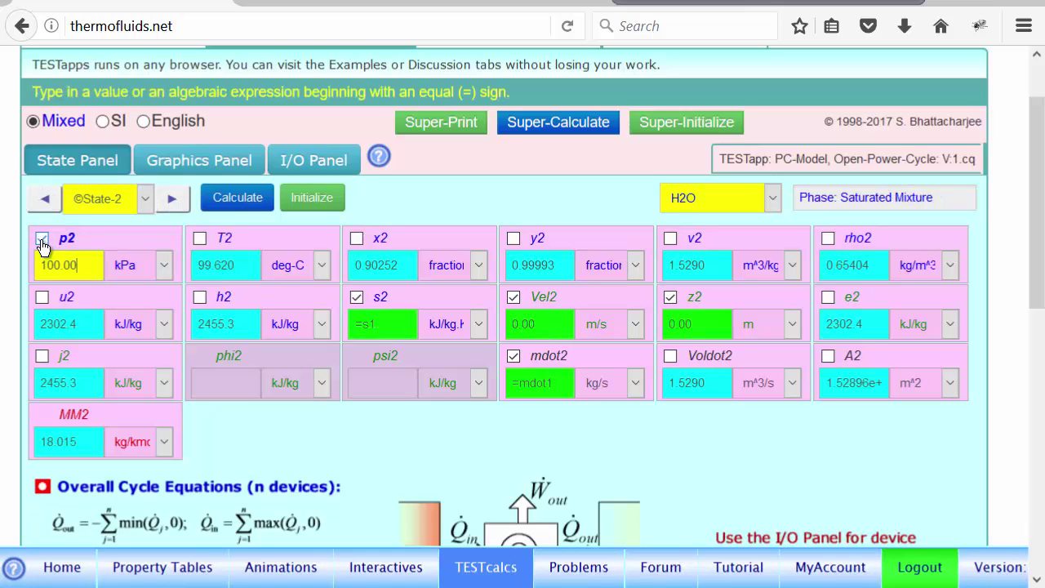
{"action": "key", "text": "BackSpace"}
{"action": "key", "text": "BackSpace"}
{"action": "key", "text": "BackSpace"}
{"action": "key", "text": "BackSpace"}
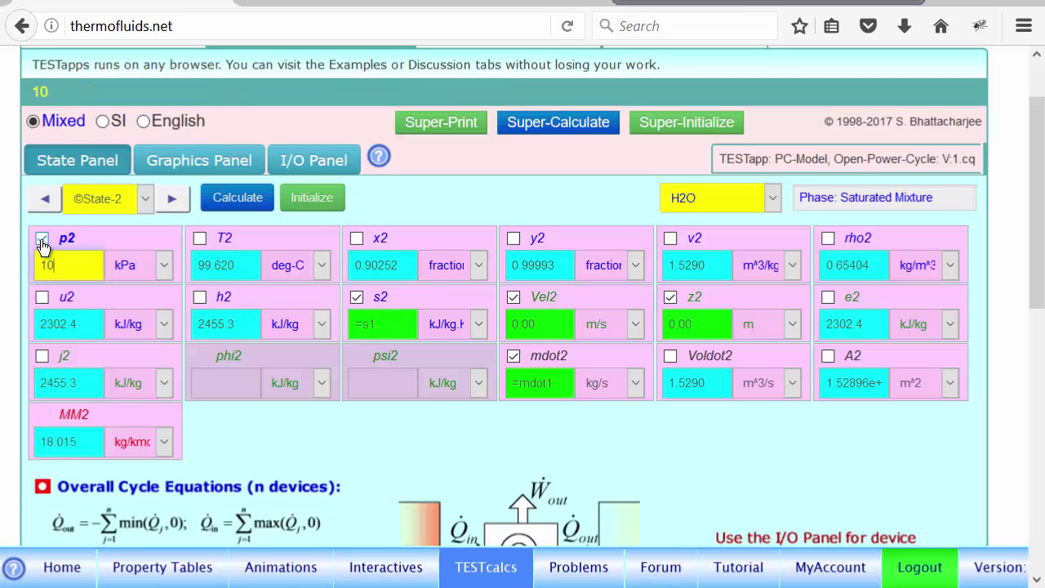
{"action": "key", "text": "Return"}
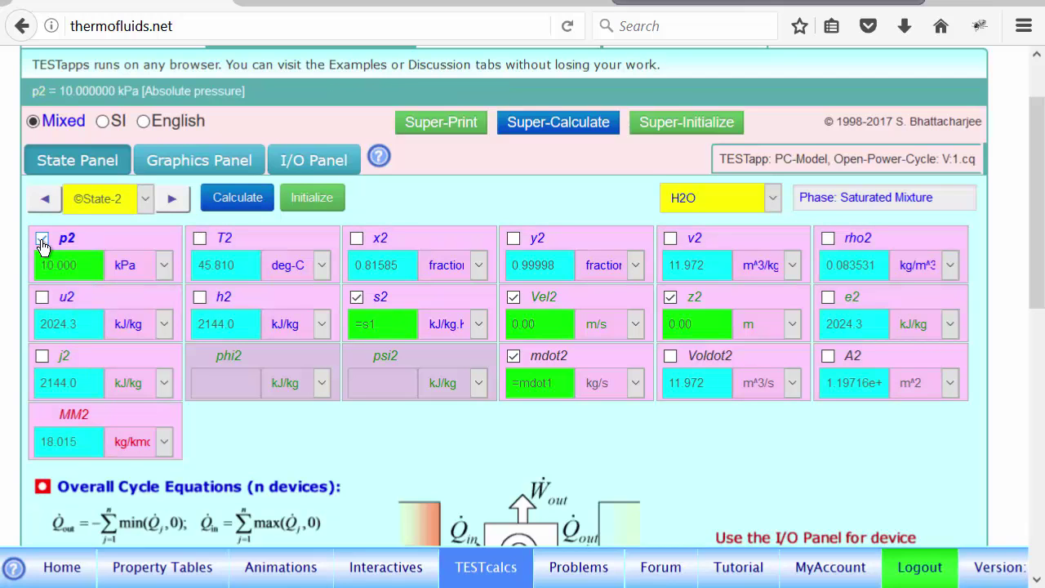
Recalculate State-3 and State-4 at 10 kPa (h3 = 191.83, h4 = 195.86 kJ/kg)
{"action": "left_click", "coordinate": [172, 199]}
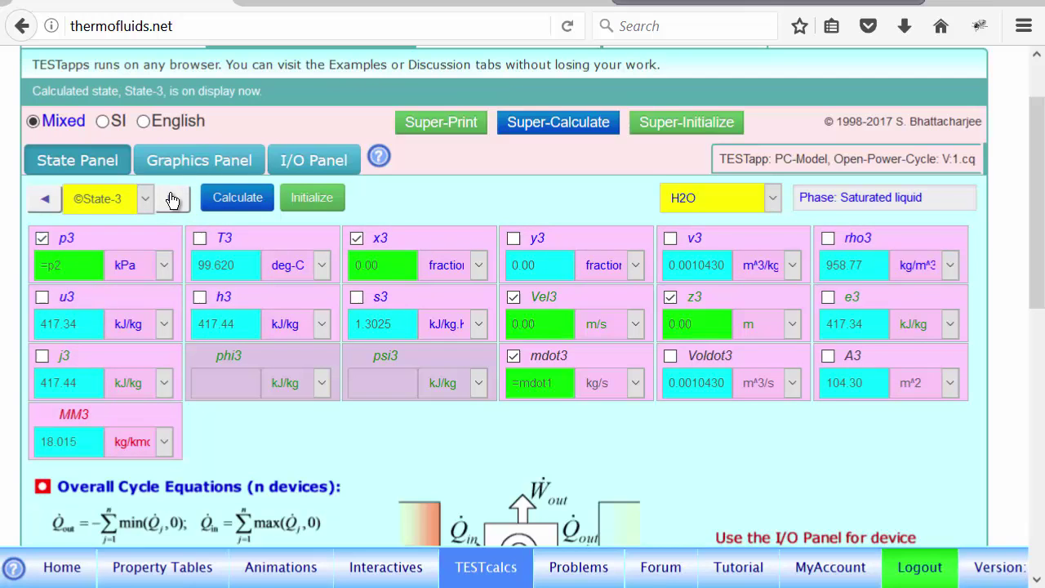
{"action": "left_click", "coordinate": [238, 201]}
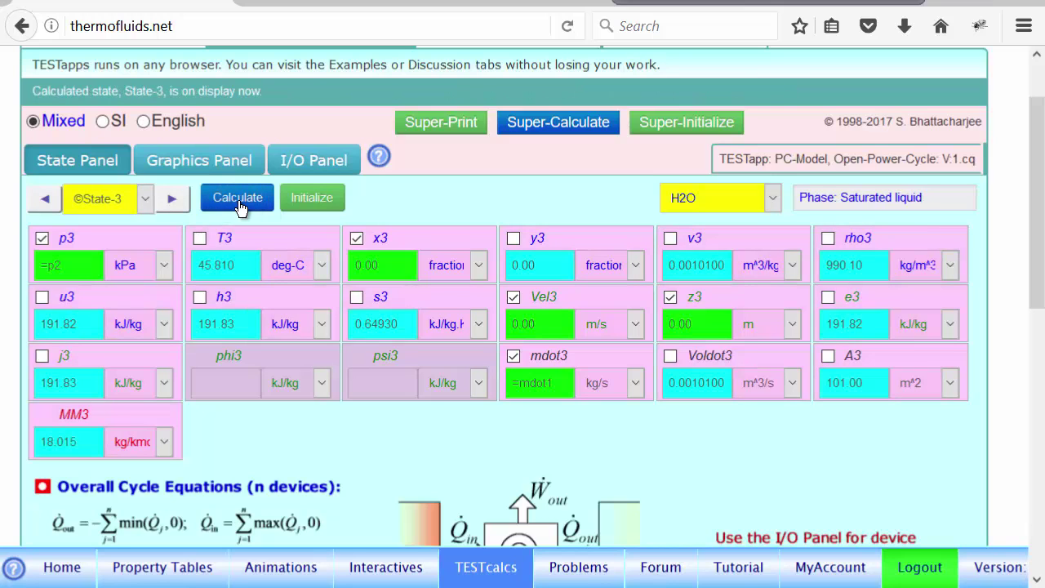
{"action": "left_click", "coordinate": [173, 200]}
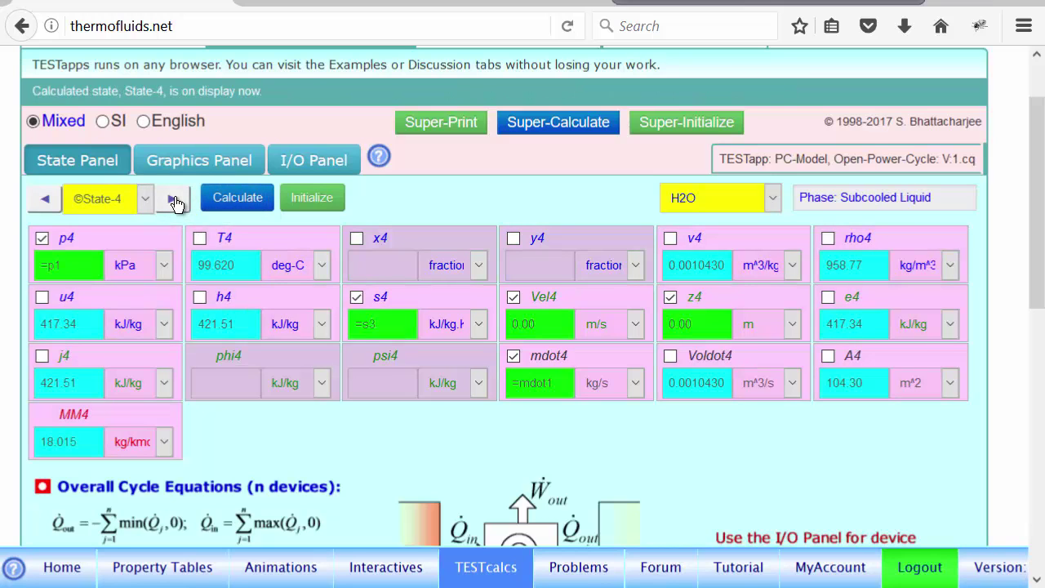
{"action": "left_click", "coordinate": [236, 198]}
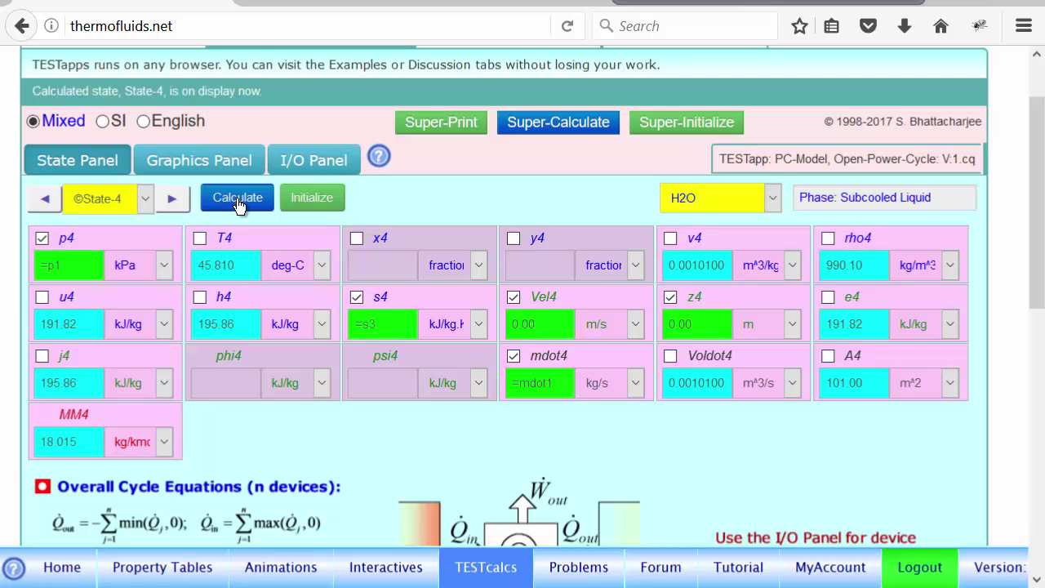
Recalculate the I/O Panel expressions: Wdotnet ≈ 1065.45, QdotIn ≈ 3017.63, eta ≈ 0.353
{"action": "left_click", "coordinate": [315, 163]}
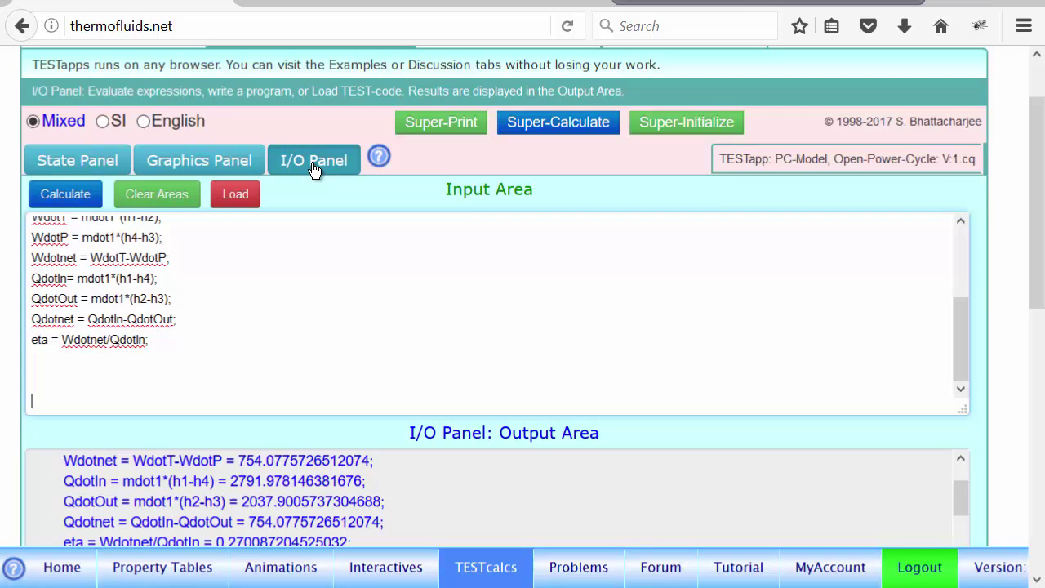
{"action": "left_click", "coordinate": [68, 204]}
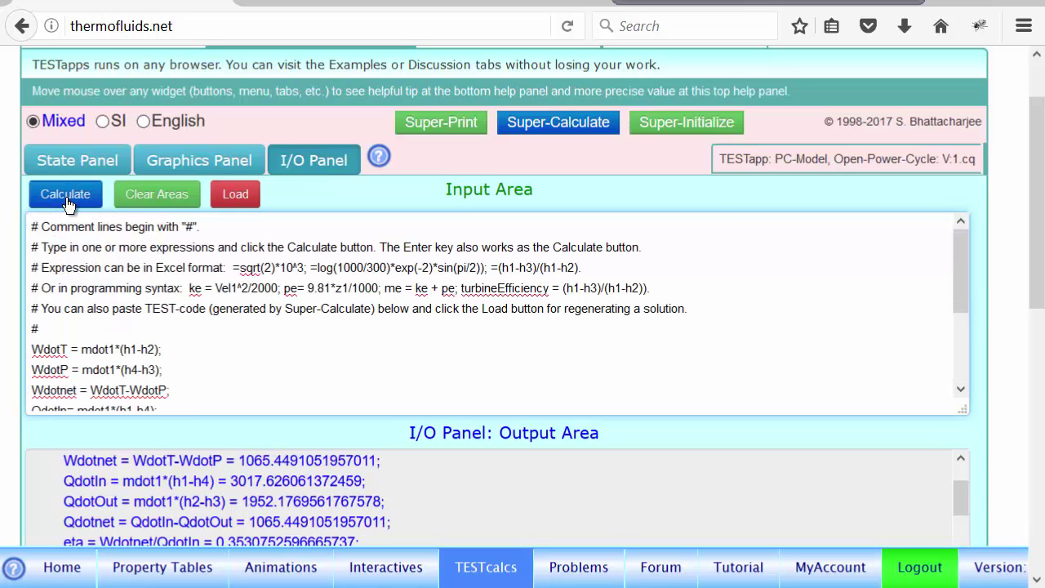
{"action": "left_click_drag", "start_coordinate": [1034, 289], "coordinate": [1043, 343]}
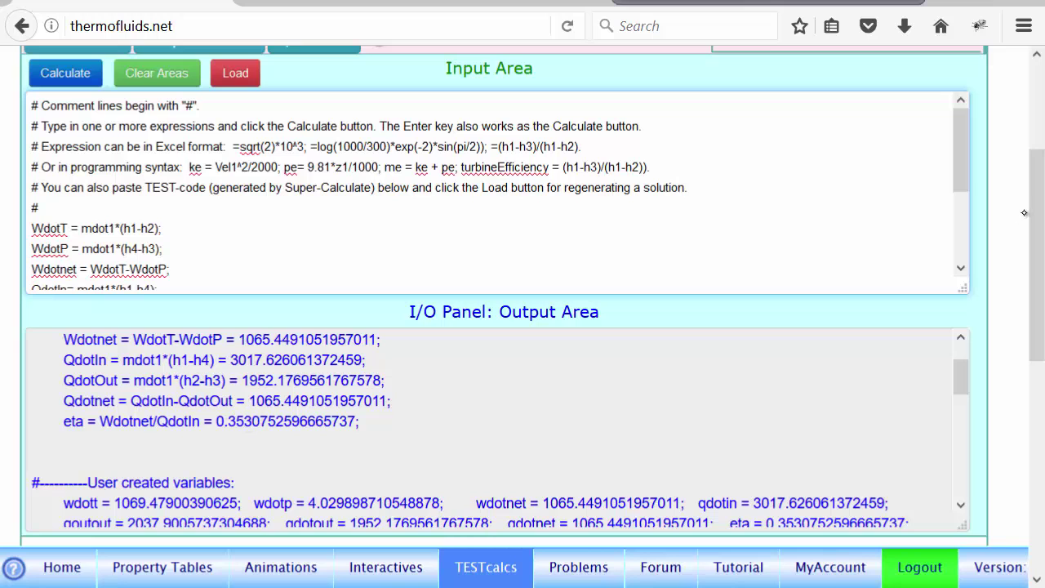
{"action": "left_click_drag", "start_coordinate": [1033, 213], "coordinate": [1042, 95]}
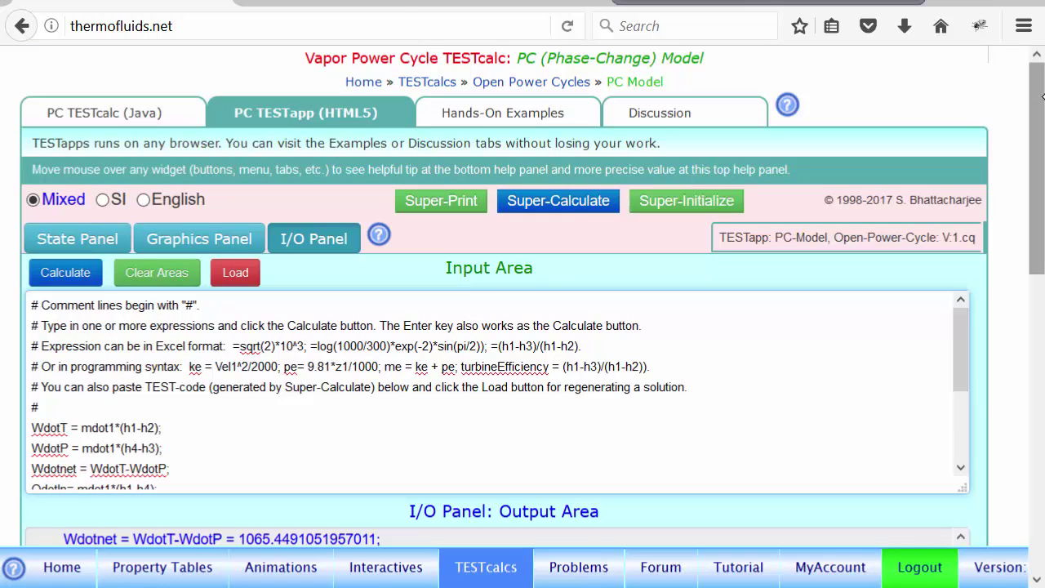